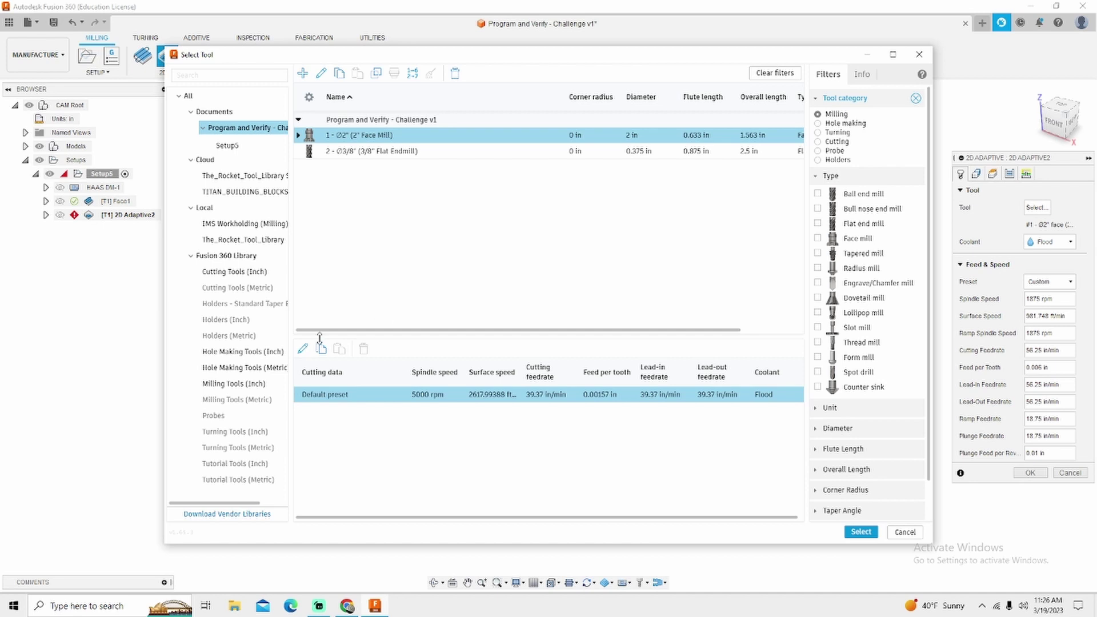
- Assign the 3/8" Flat Endmill from the Milling Tools (Inch) library with the Aluminum - Roughing preset
left_click(235, 384)
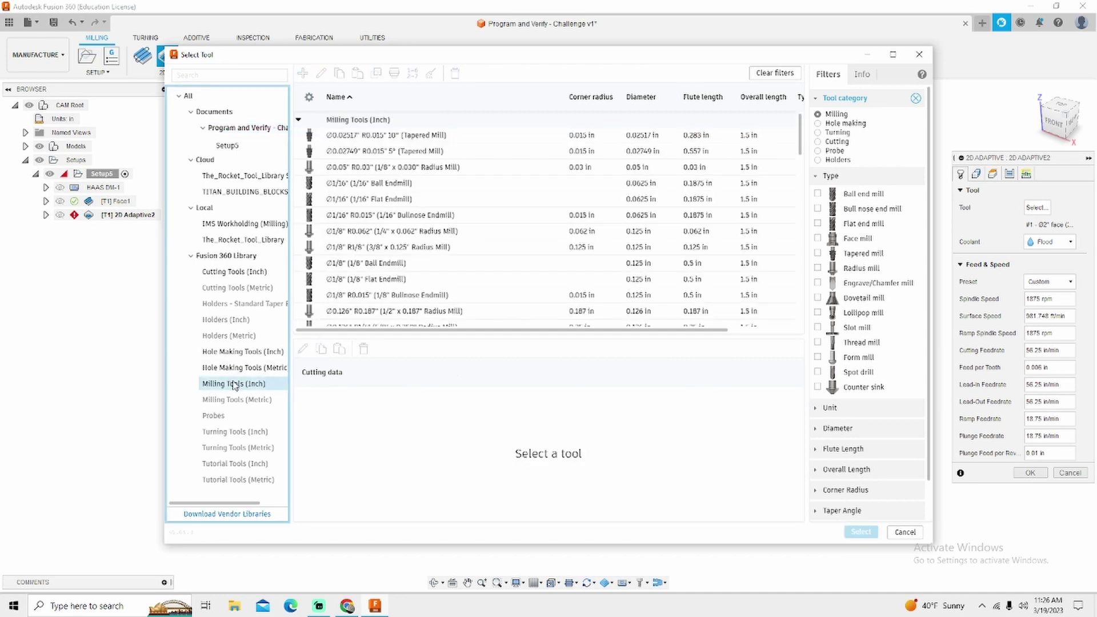
left_click(818, 224)
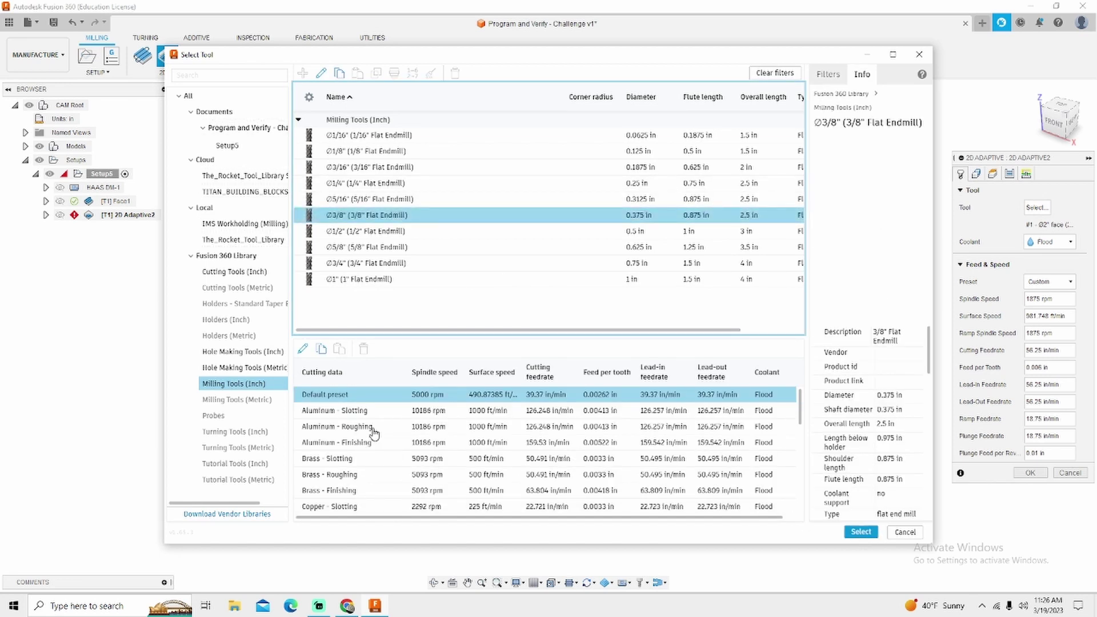
left_click(382, 427)
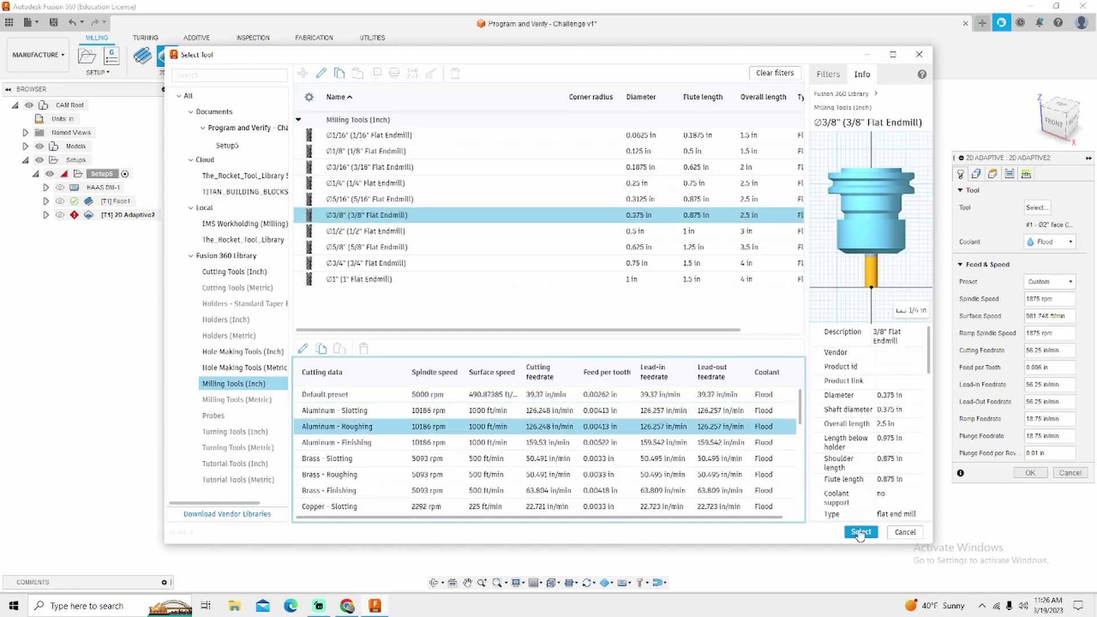
left_click(859, 532)
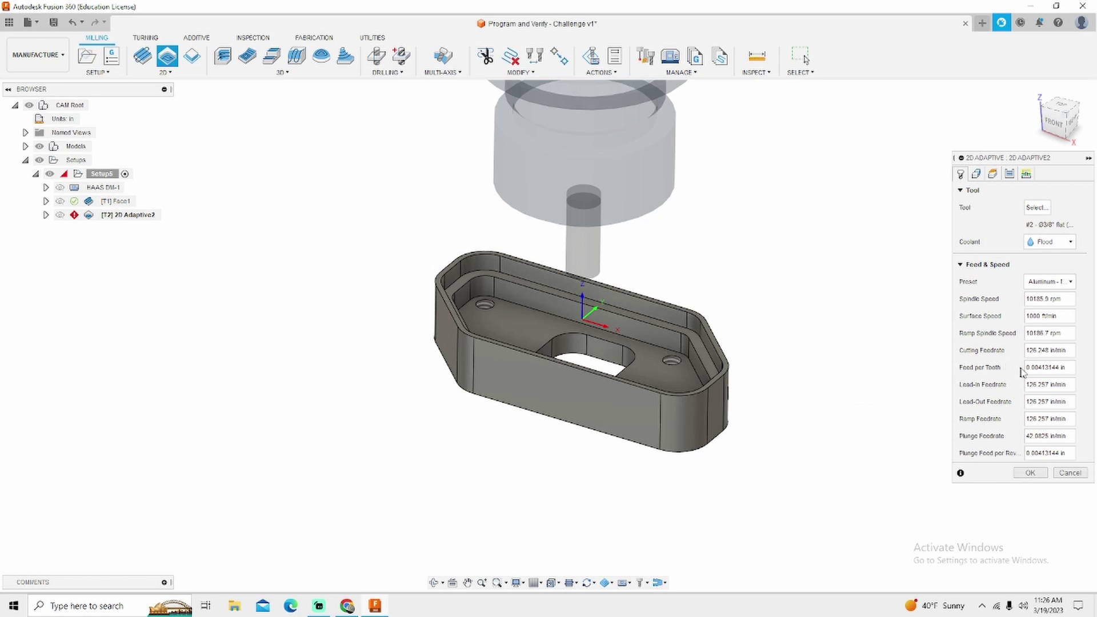
left_click_drag(1063, 368, 1023, 372)
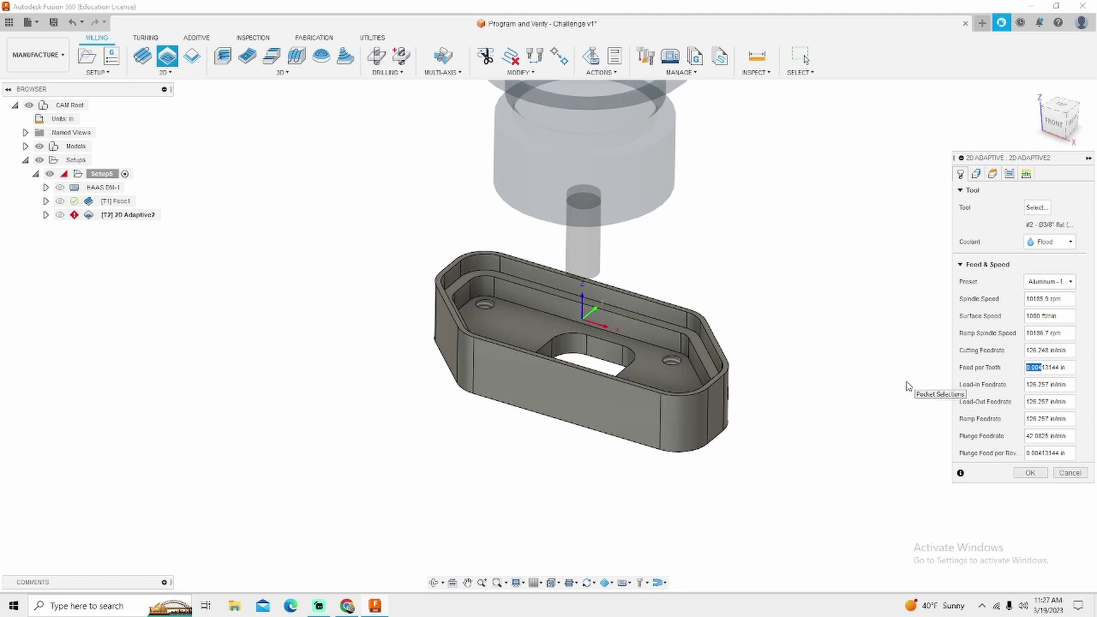
- Select the part's bottom outer edge and the inner ledge contour as the pocket selections
left_click(974, 178)
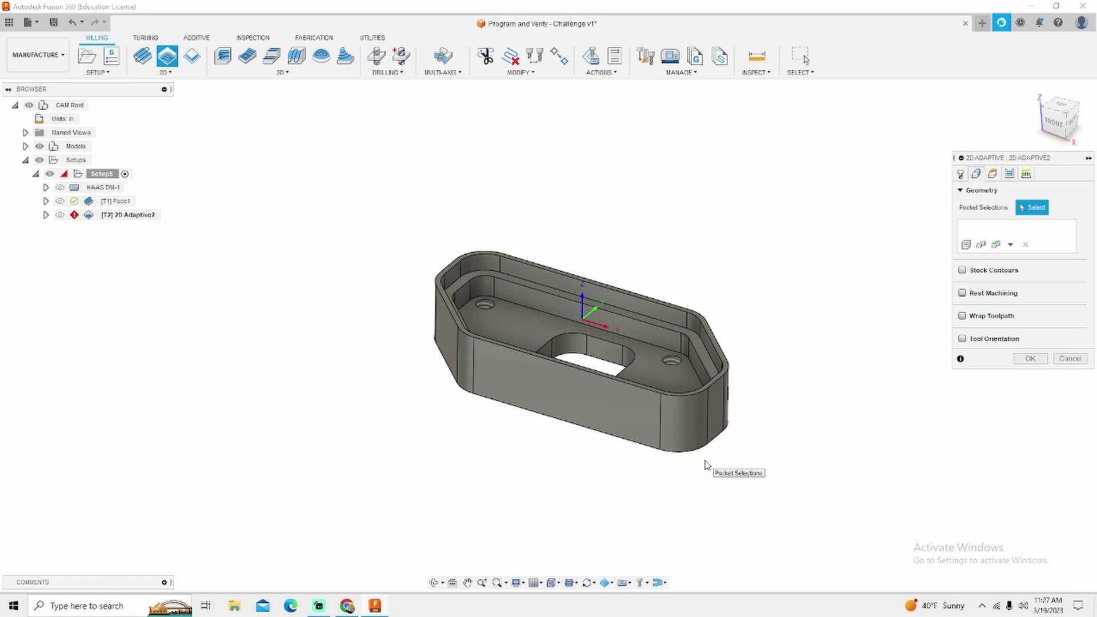
left_click(719, 447)
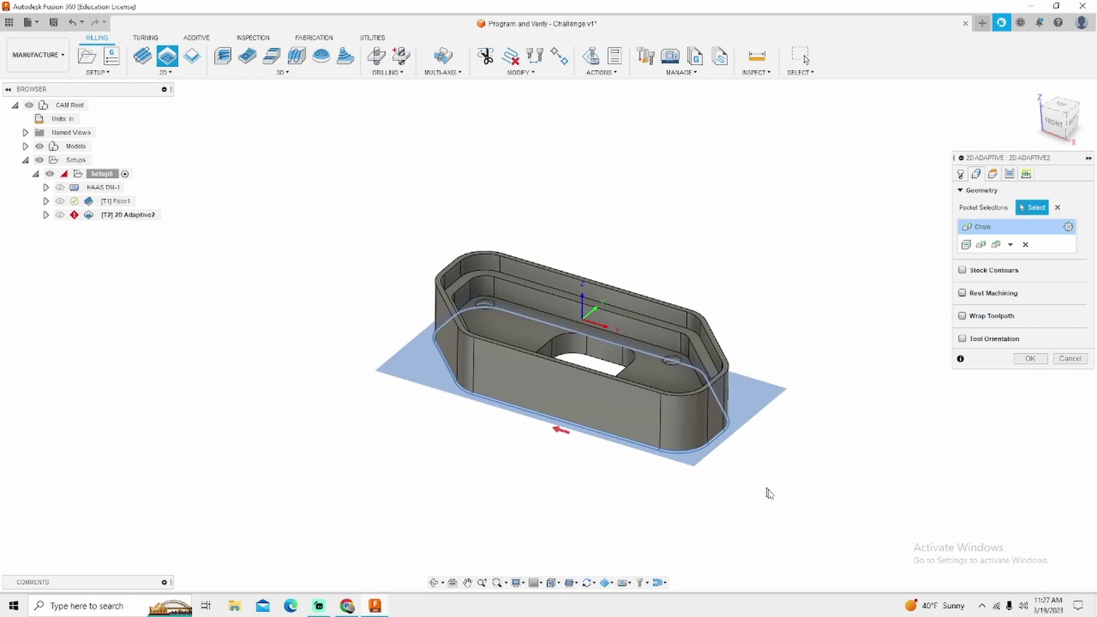
middle_click_drag(791, 478, 785, 482, "shift")
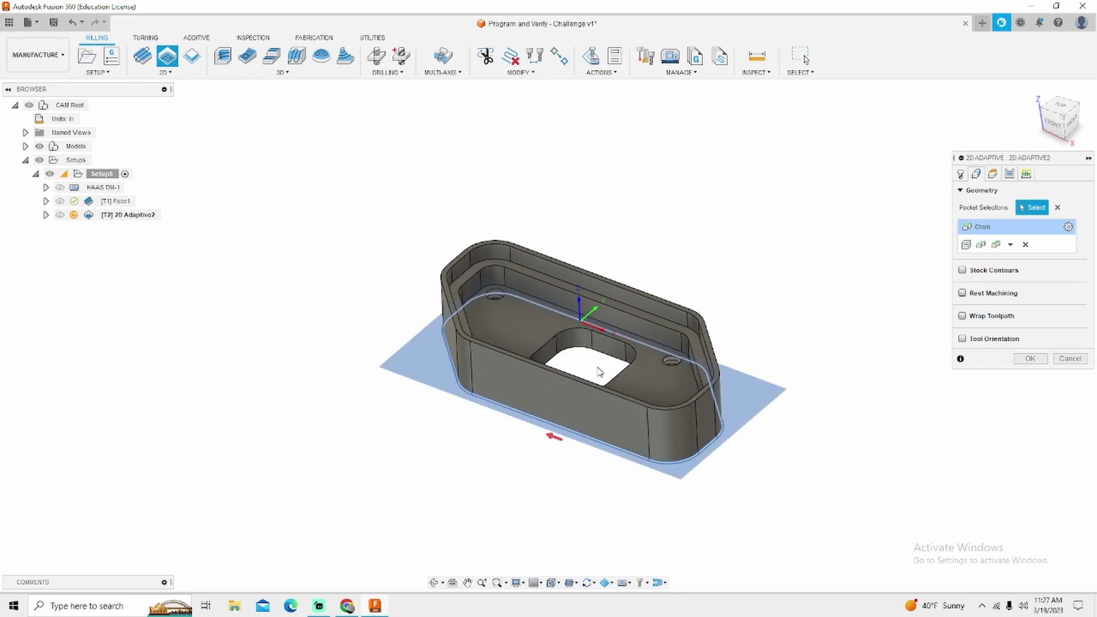
left_click(672, 323)
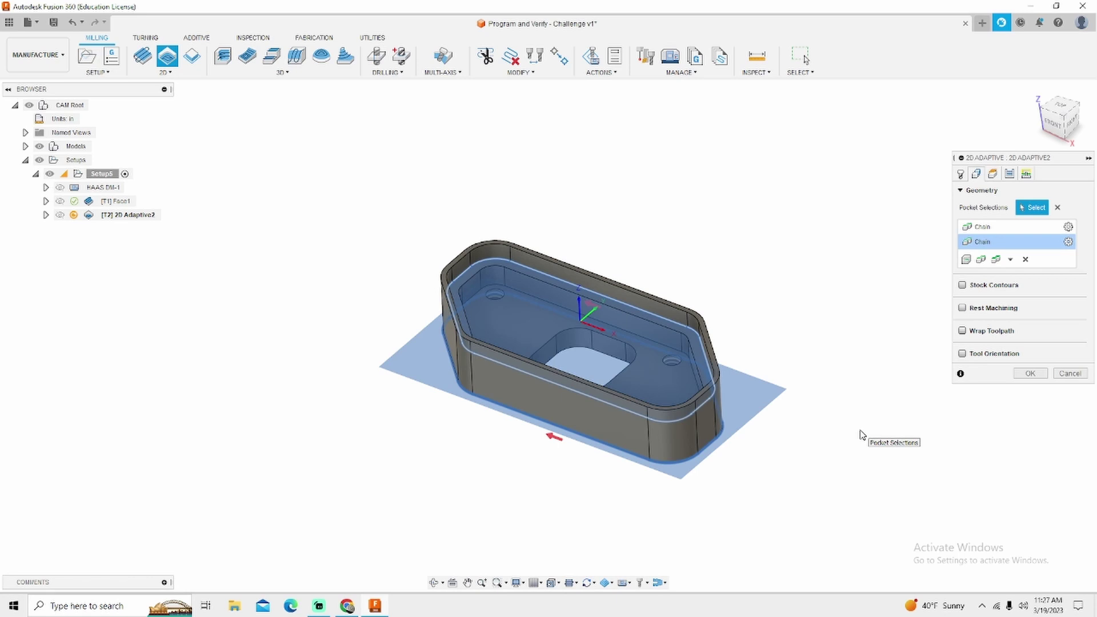
- Set the clearance height offset to 0.0 in from the retract height
left_click(992, 176)
middle_click_drag(848, 337, 848, 324, "shift")
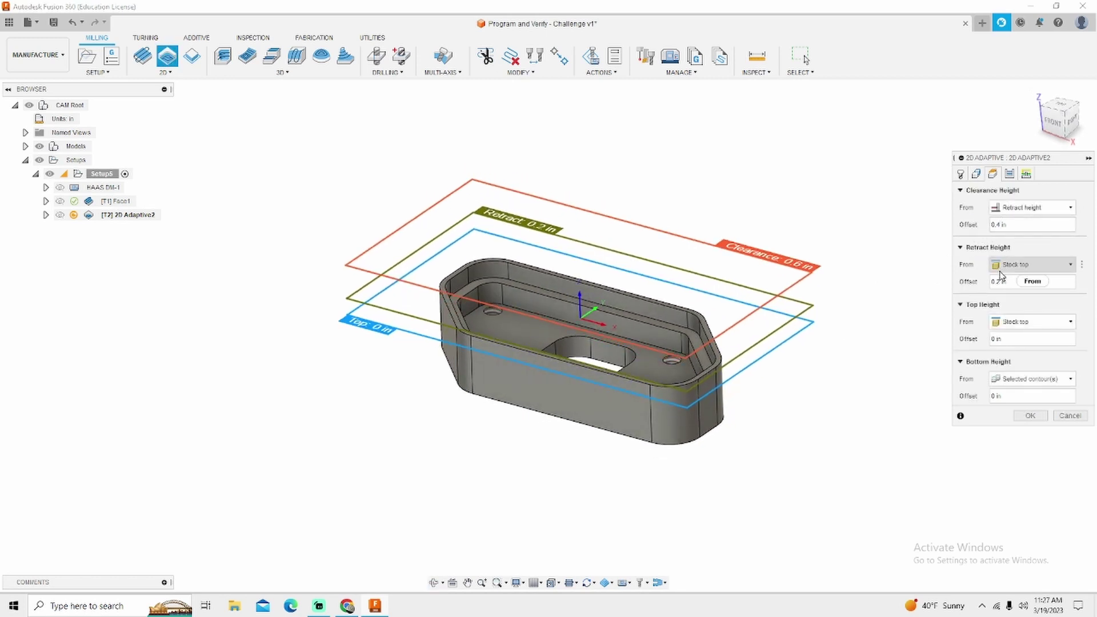
type("0")
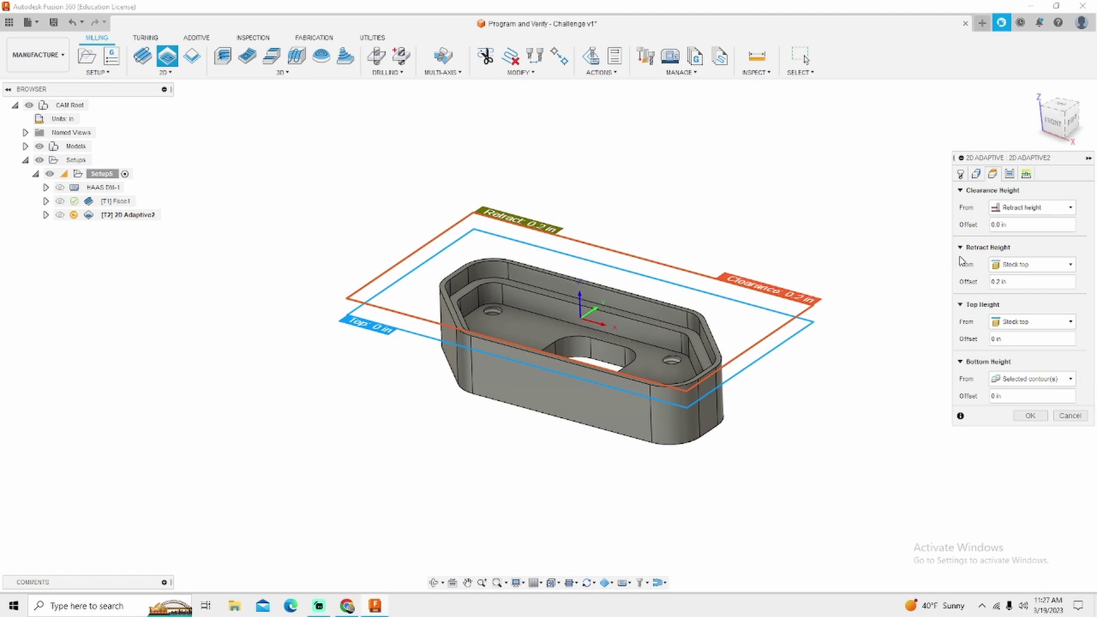
- Set the passes tolerance to 0.005 in and the optimal load to .07, keeping the Climb direction
left_click(1009, 173)
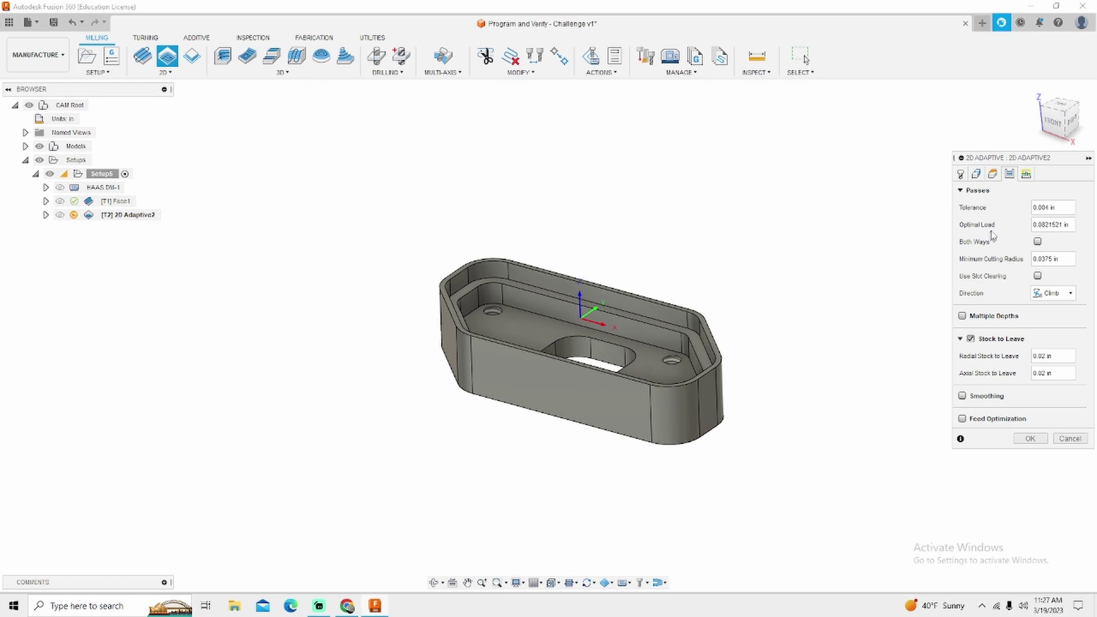
key("BackSpace")
type("5")
left_click(1064, 225)
type(".07")
mouse_move(1037, 243)
left_click(1053, 294)
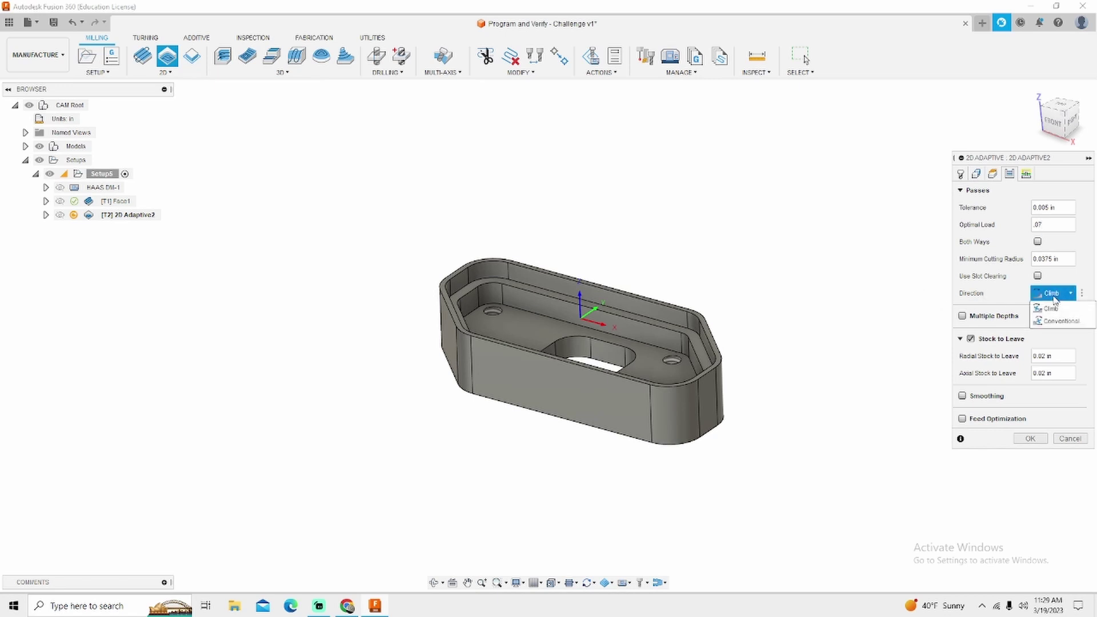
left_click(925, 324)
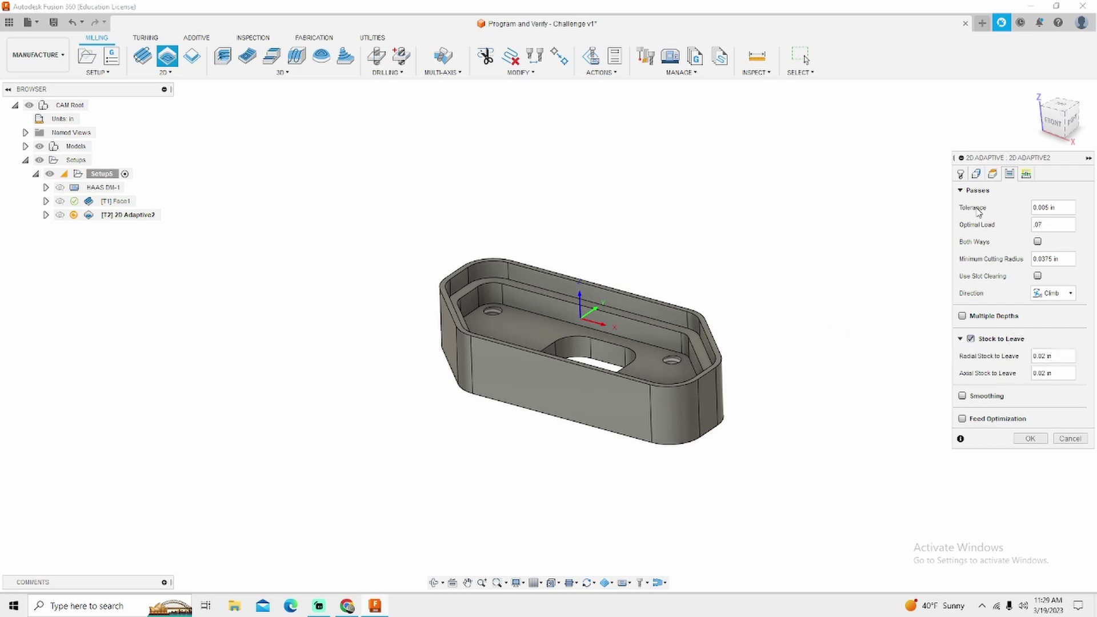
- Set both the radial and axial stock to leave to 0.01 in
left_click_drag(1054, 207, 1014, 209)
left_click(1060, 357)
key("BackSpace")
type("0.01")
- Enable smoothing with a tolerance of 0.001 in and leave feed optimization off
left_click(962, 396)
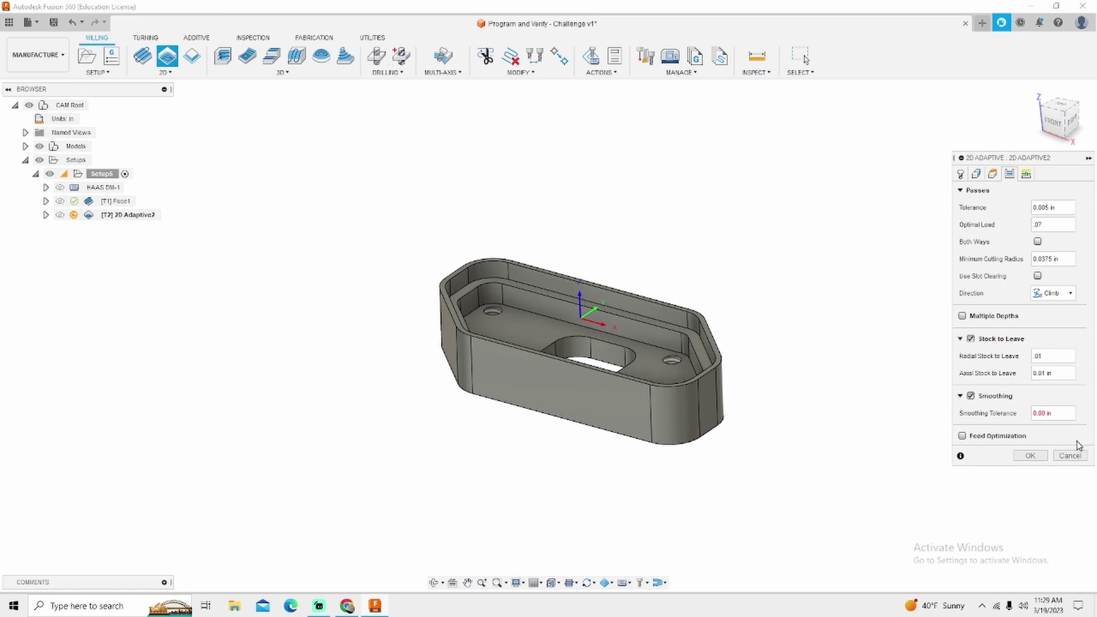
type("1")
mouse_move(991, 402)
left_click(963, 436)
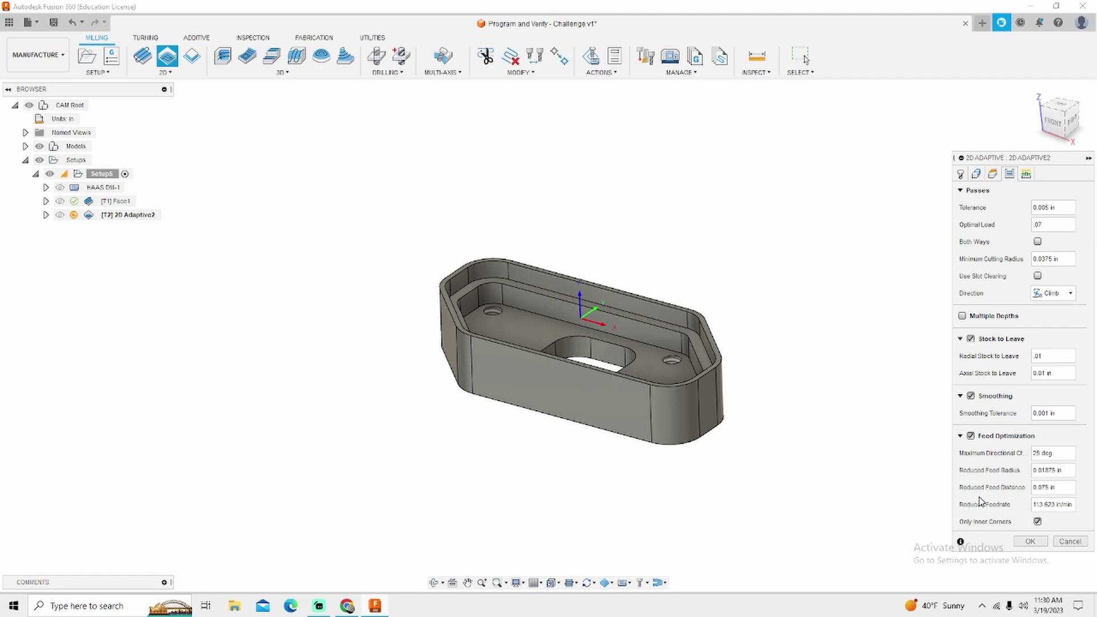
left_click(972, 436)
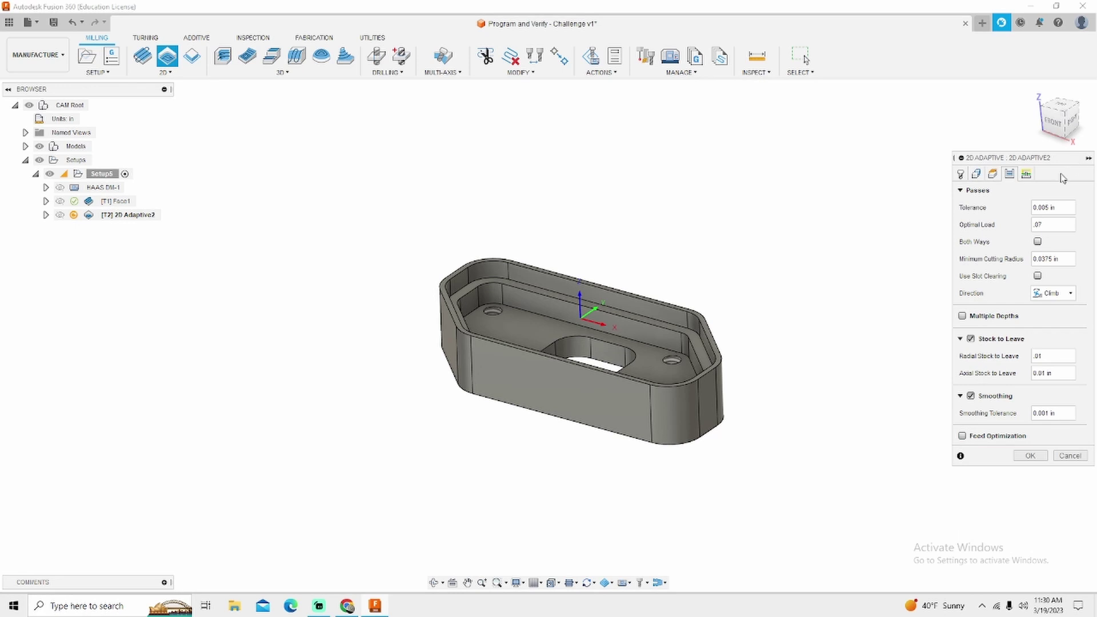
- Set linking to minimum retraction and always use high feed, with a high feedrate of 500
left_click(1026, 175)
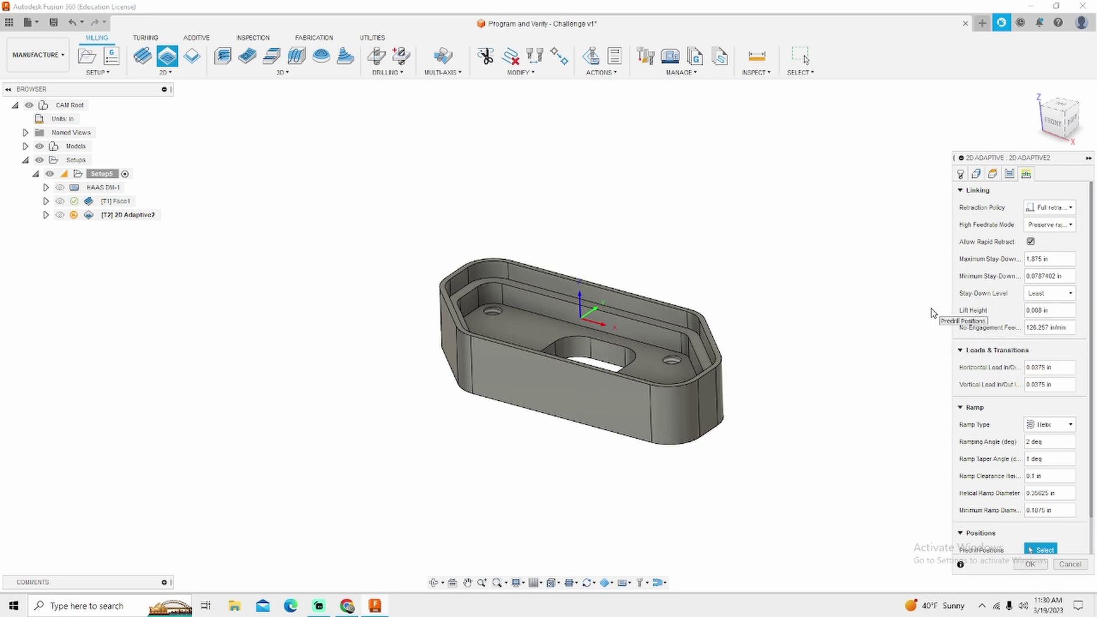
left_click(1050, 209)
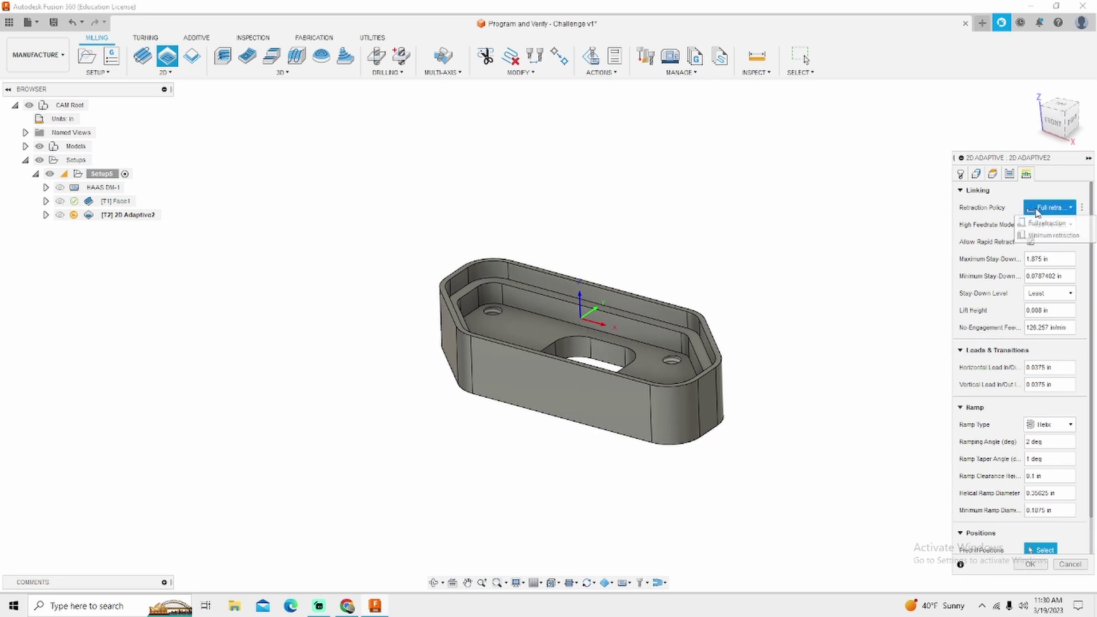
left_click(1053, 235)
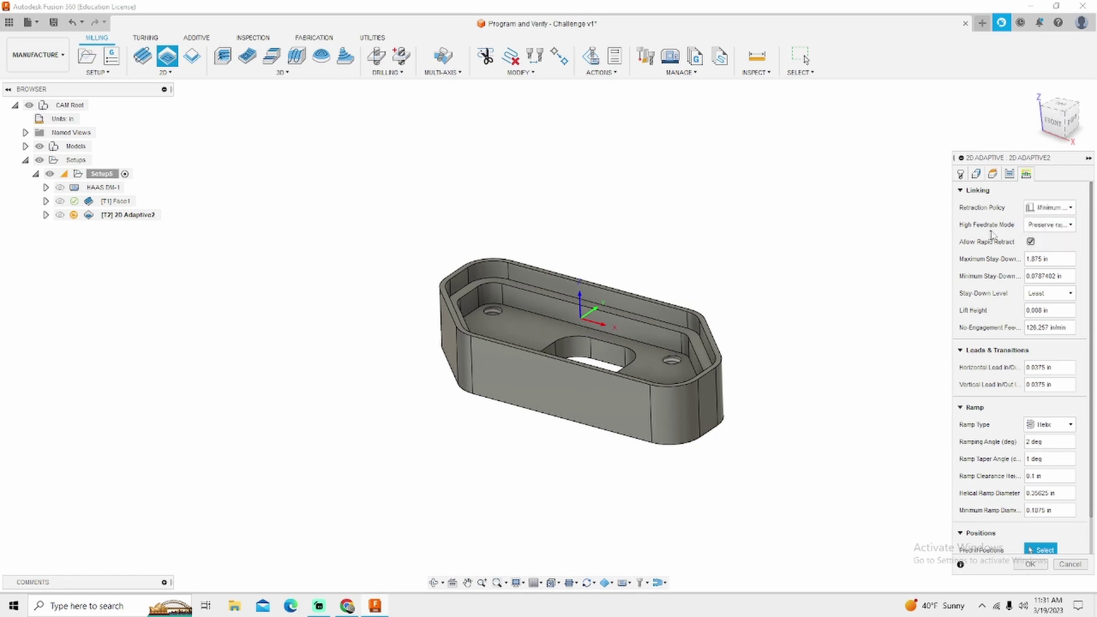
left_click(1048, 225)
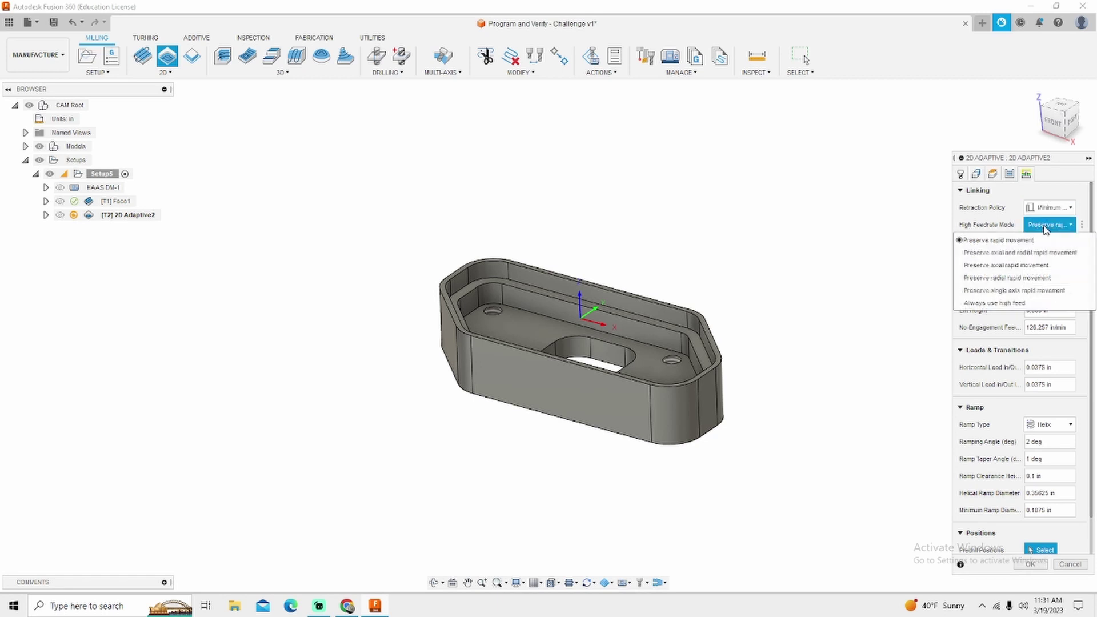
left_click(998, 303)
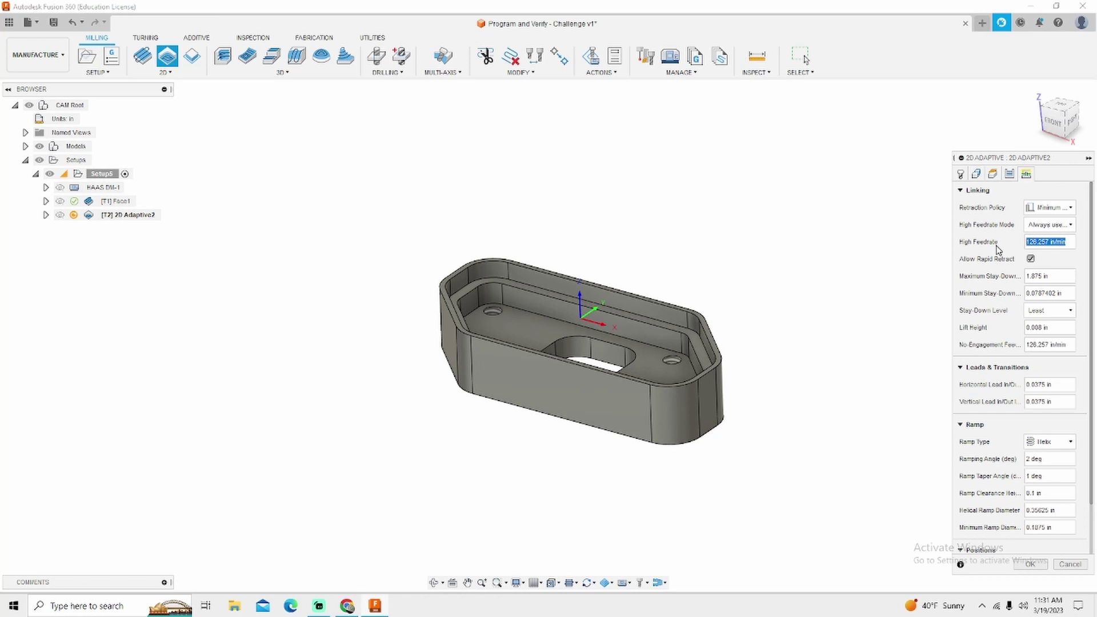
type("500")
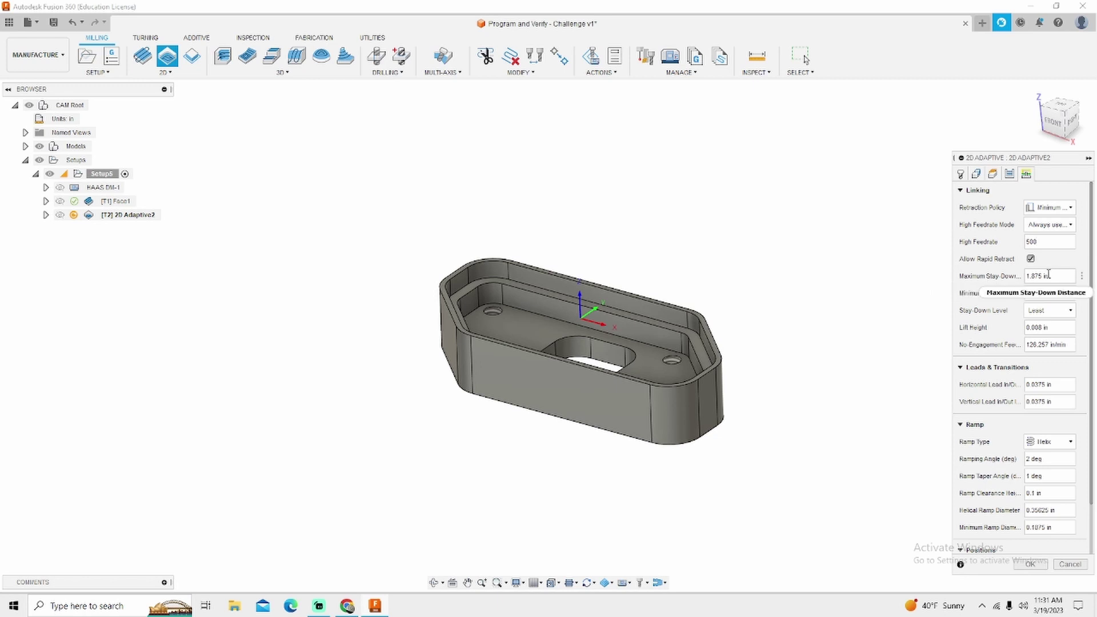
- Set the stay-down level to Most and the lift height to 0.005 in
mouse_move(1047, 275)
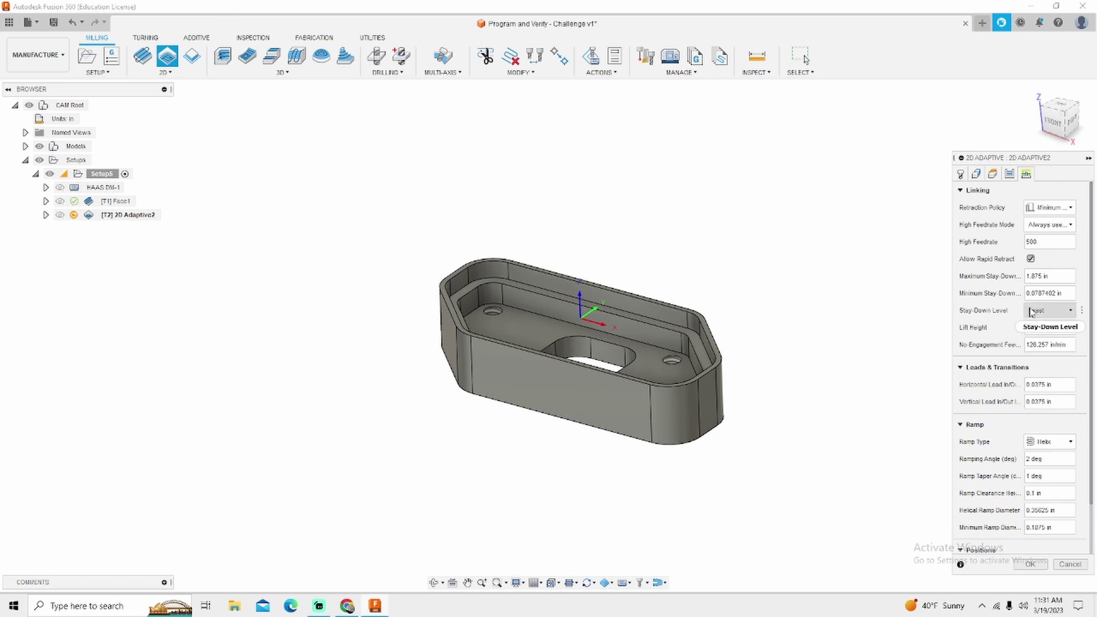
left_click(1048, 310)
left_click(1045, 443)
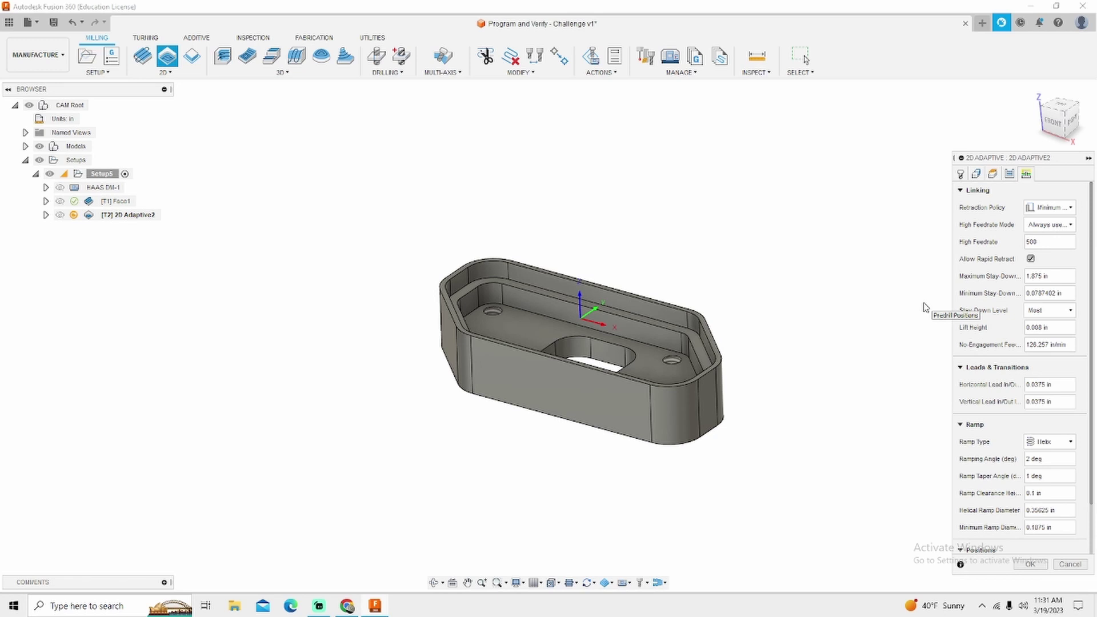
double_click(1037, 327)
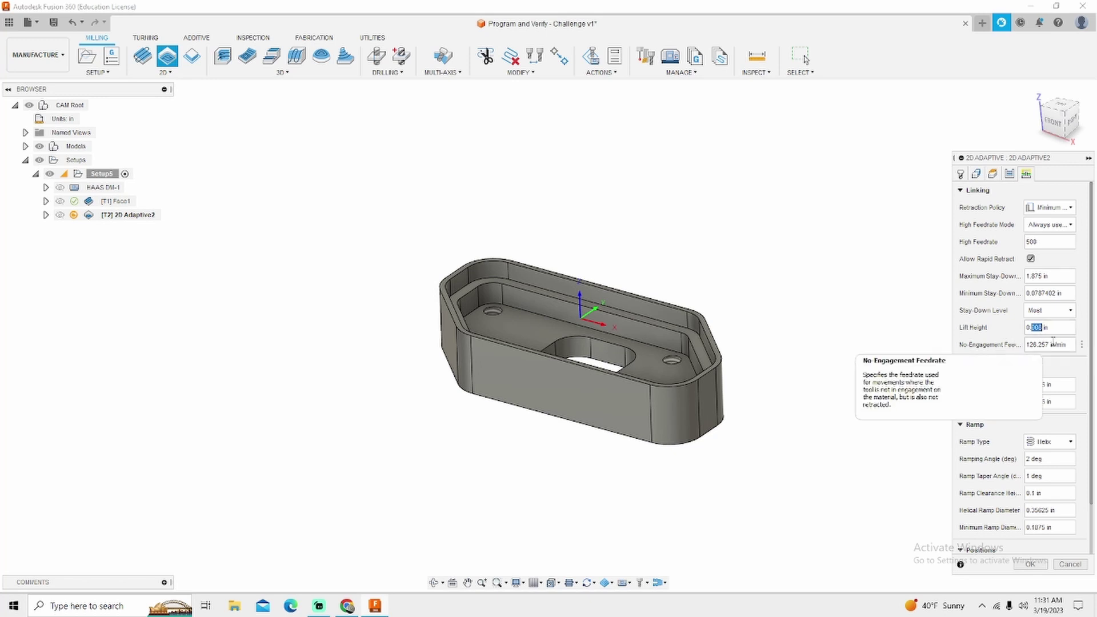
type(".005")
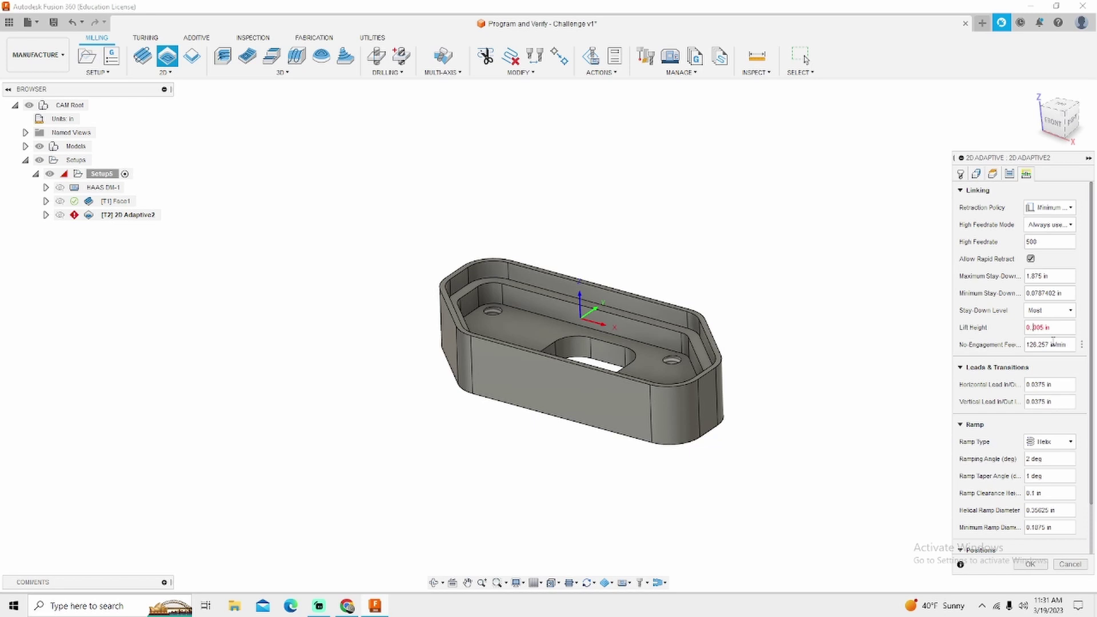
key("BackSpace")
- Set the no-engagement feedrate to 500
double_click(1056, 345)
triple_click(1058, 344)
type("500")
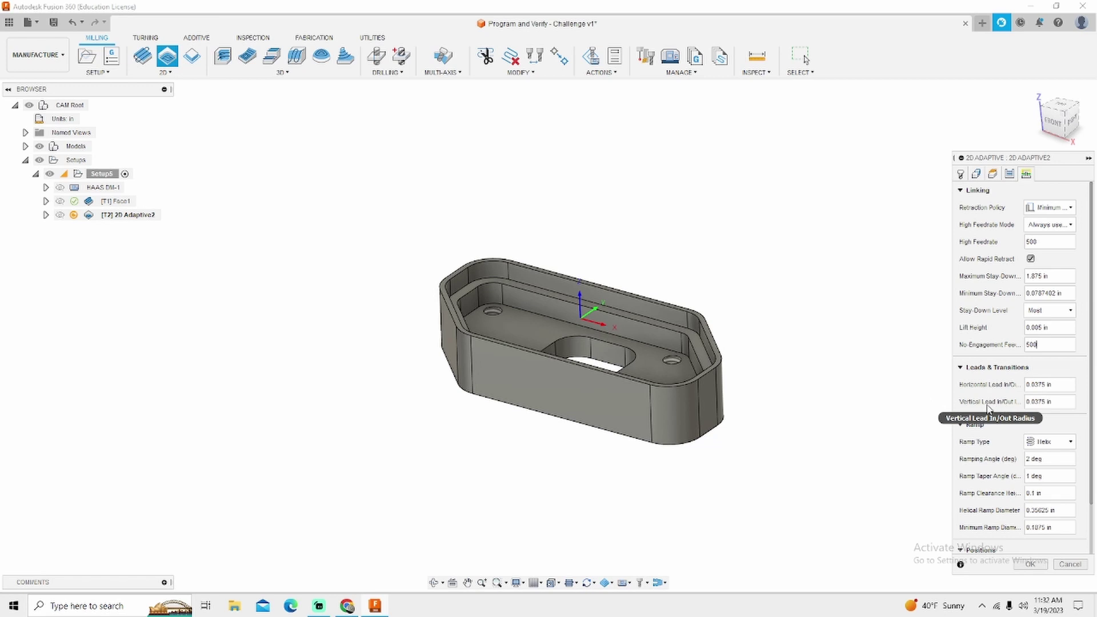
- Review the ramp and position settings, then accept the 2D Adaptive operation to generate its toolpath
scroll(904, 456, "down", 3)
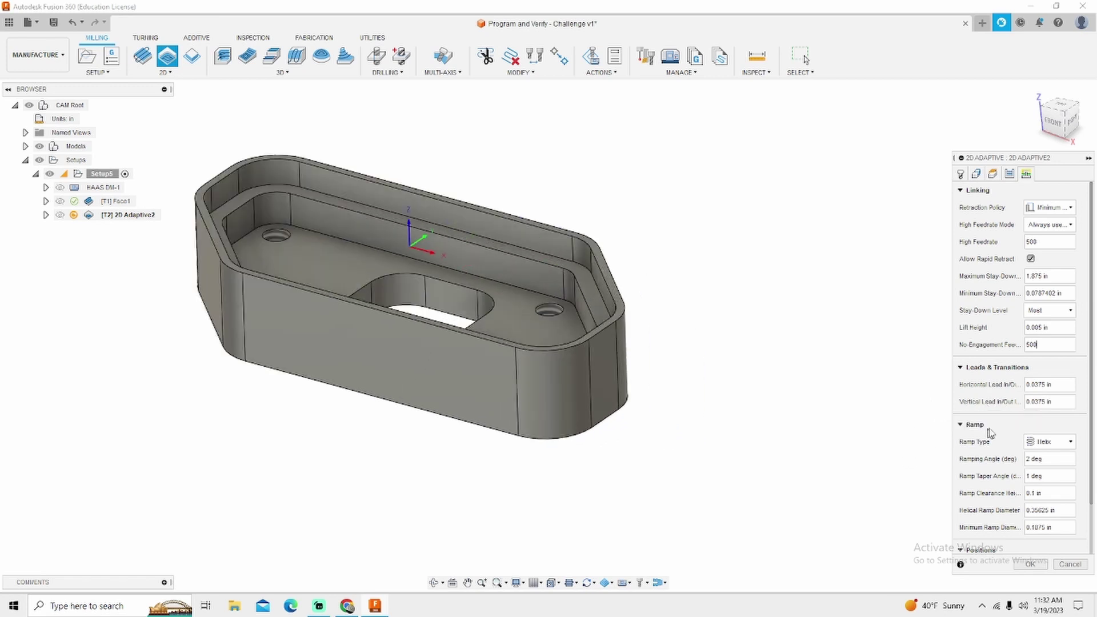
scroll(987, 430, "down", 2)
scroll(851, 373, "up", 4)
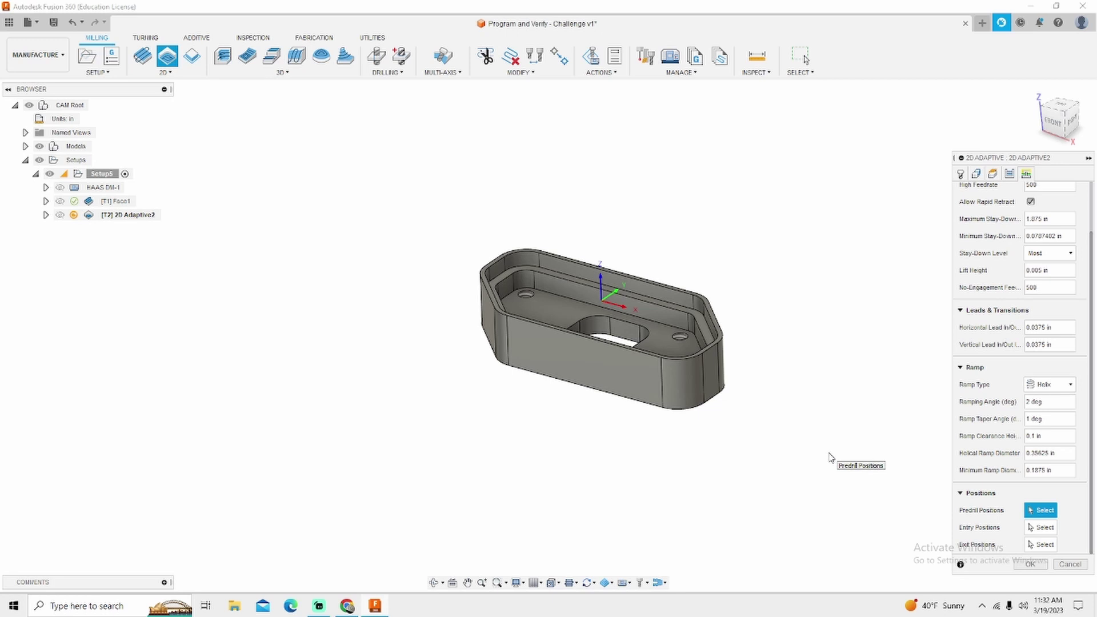
left_click(1028, 564)
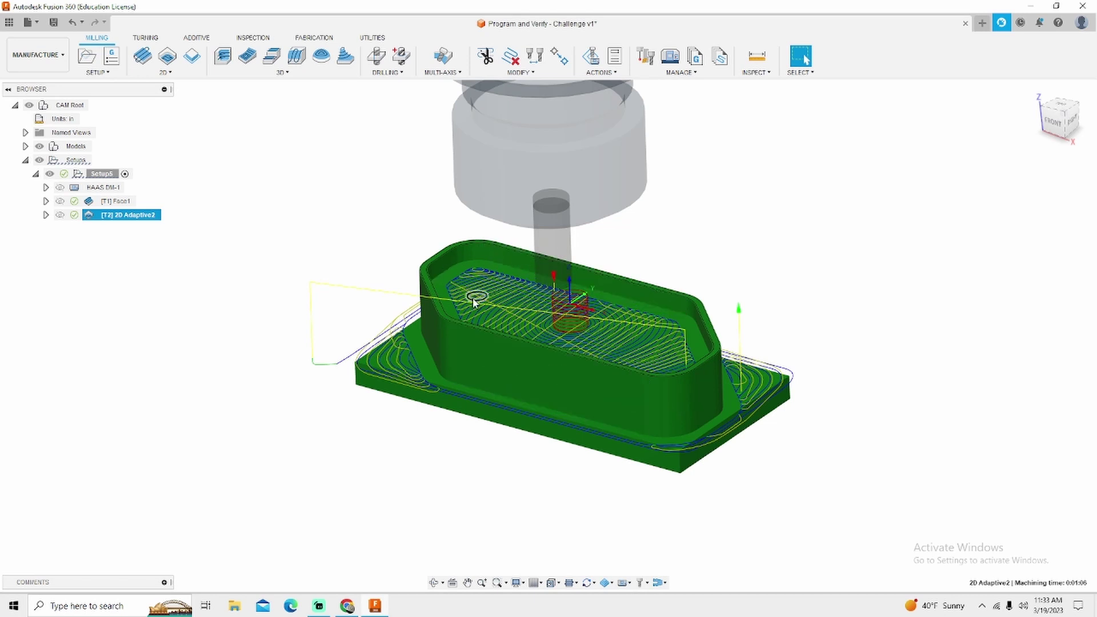
middle_click_drag(318, 279, 314, 288, "shift")
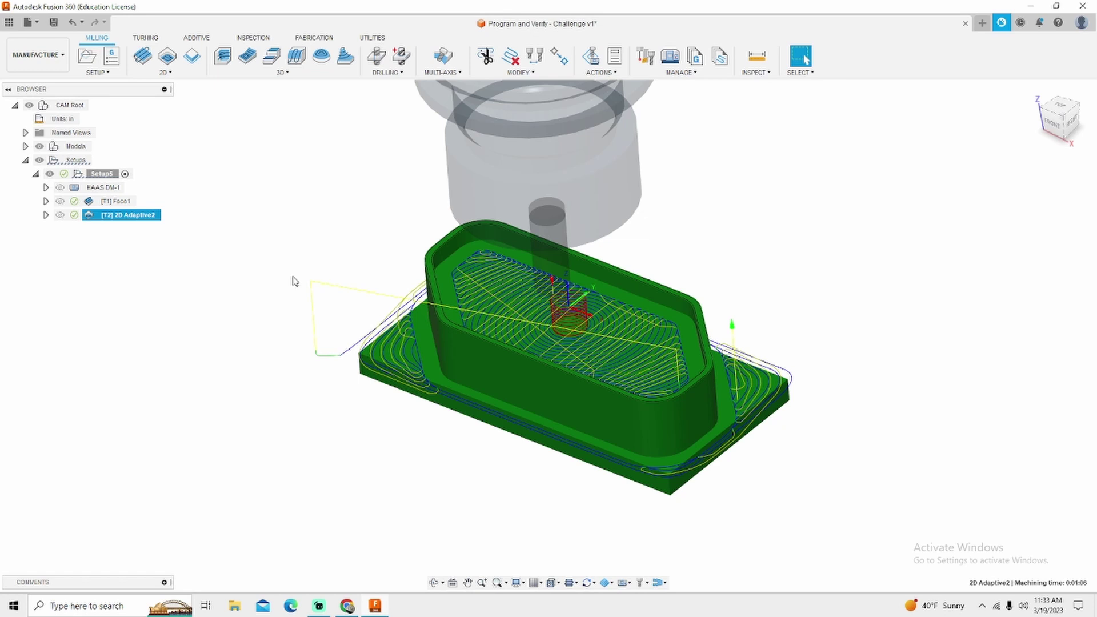
- Duplicate the 2D Adaptive2 operation and open the copy for editing
right_click(126, 219)
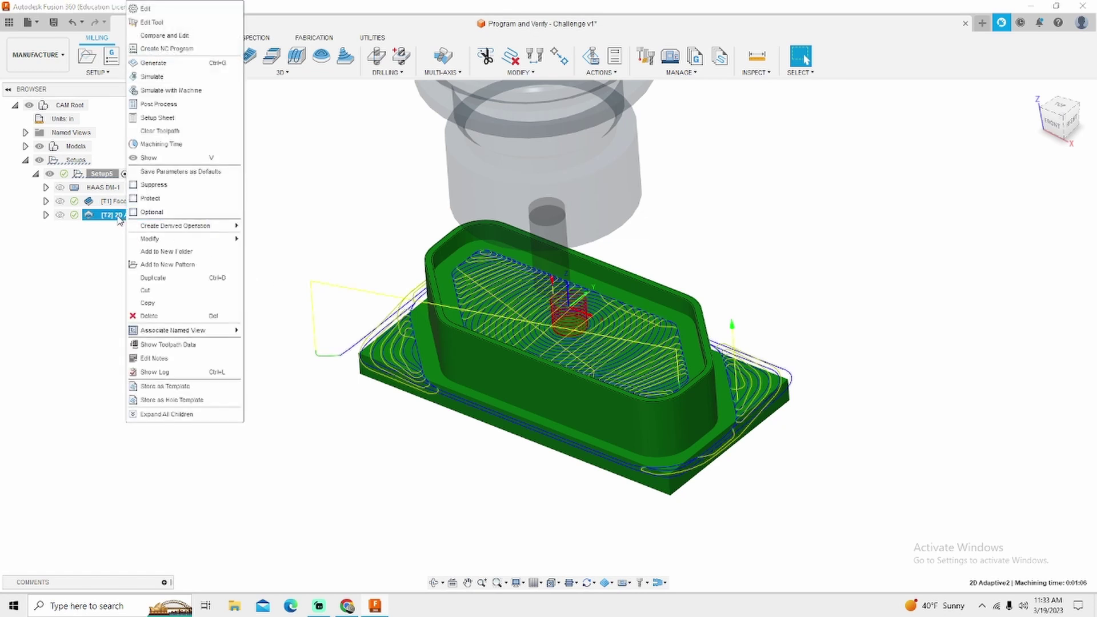
left_click(152, 278)
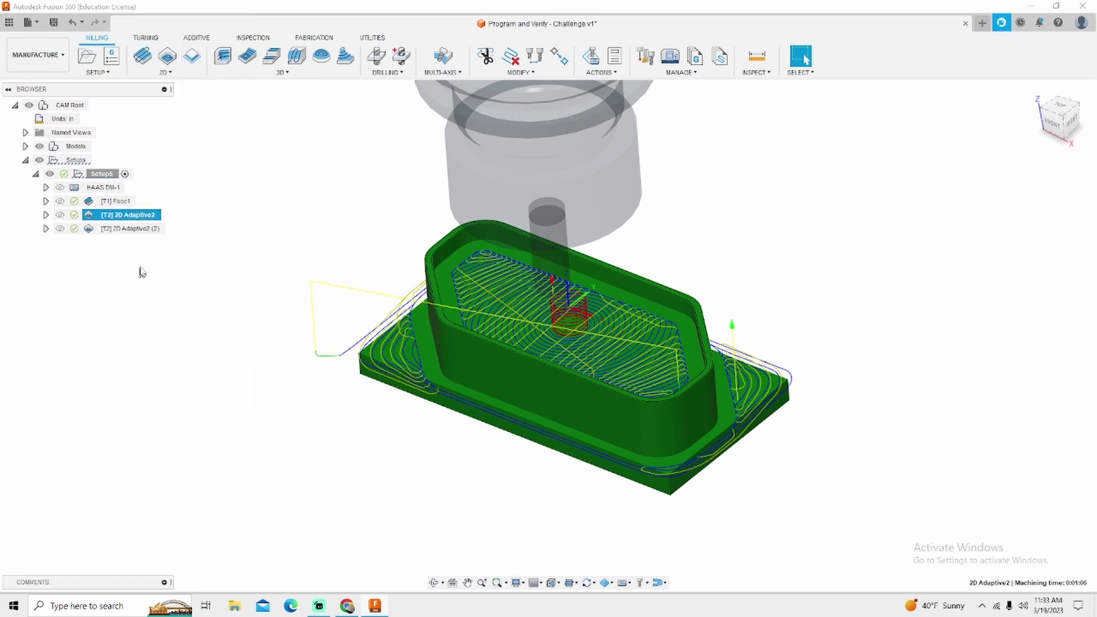
right_click(119, 230)
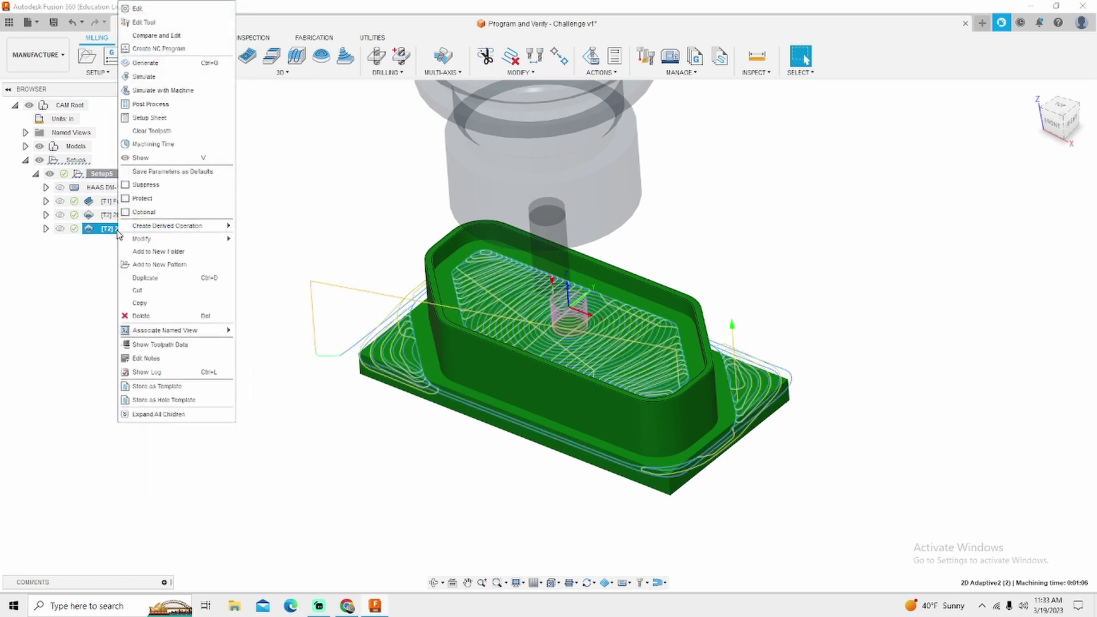
left_click(138, 9)
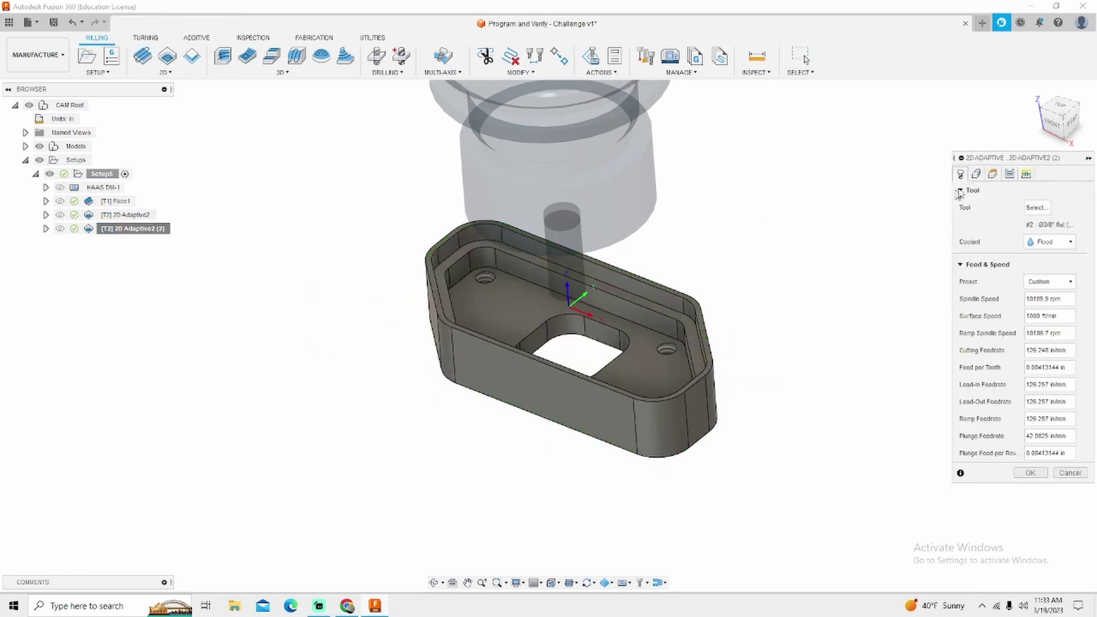
- Replace the copied operation's pocket selections with the outer contour of the inner pocket floor
left_click(976, 174)
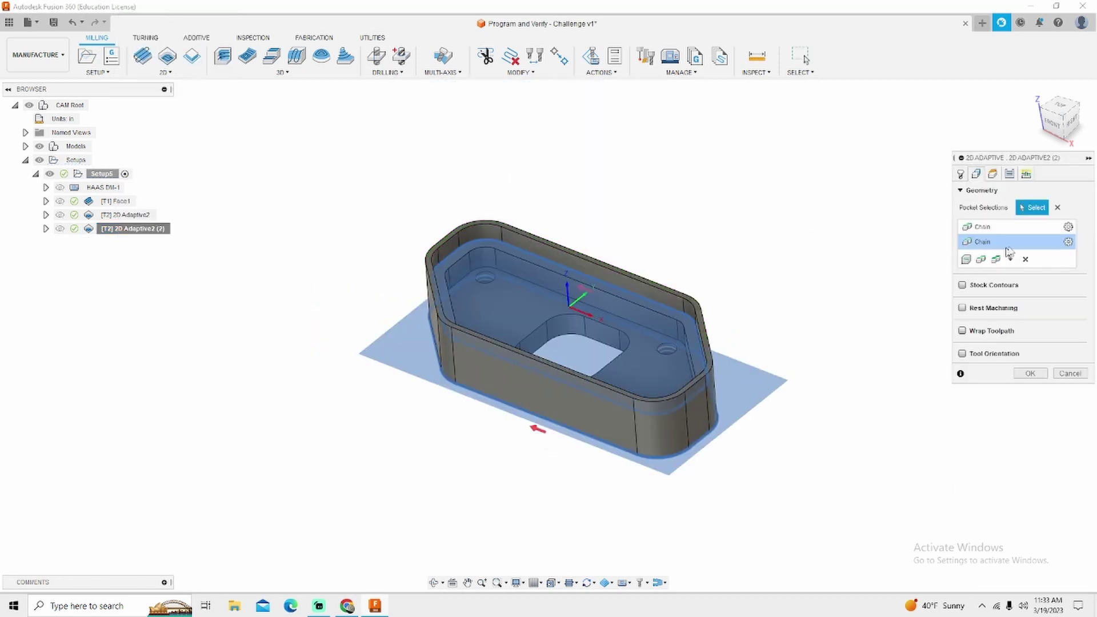
left_click(1025, 258)
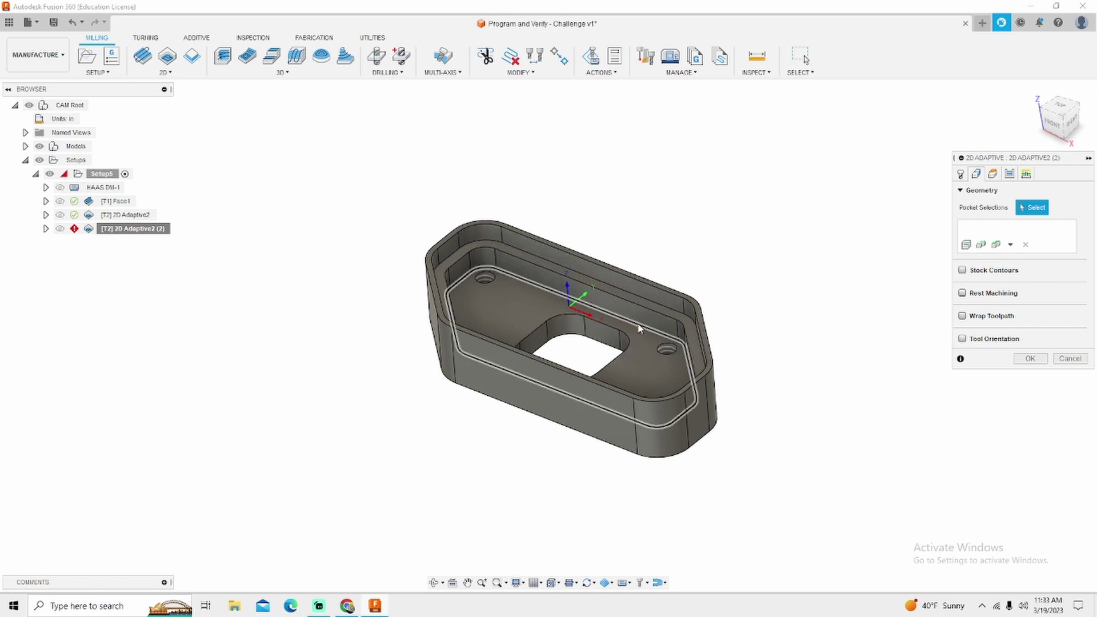
left_click(691, 340)
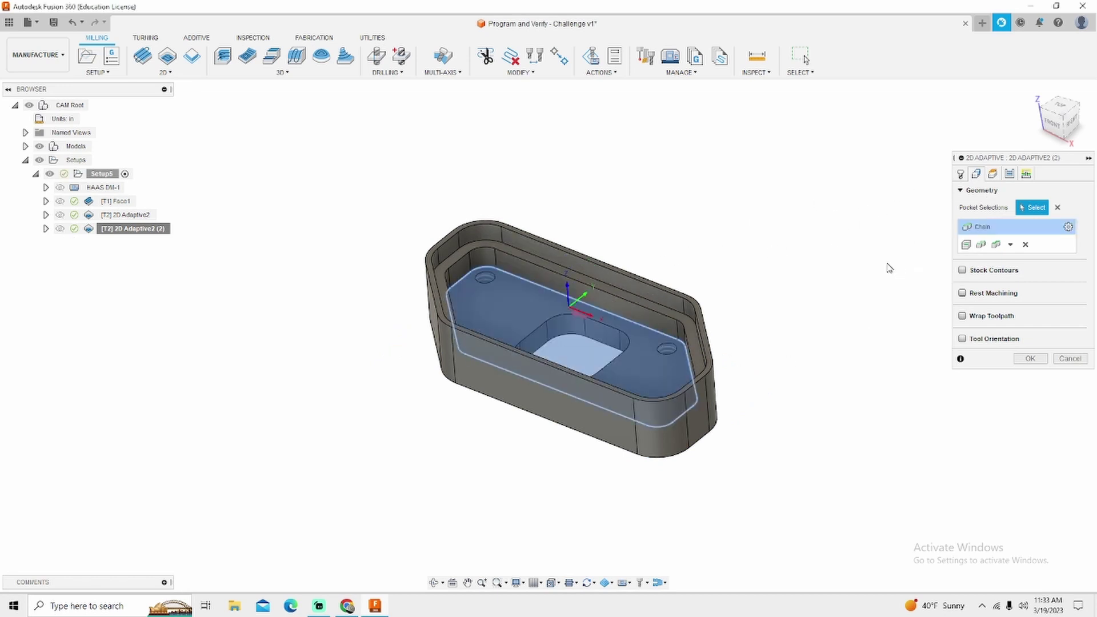
- Set the top height offset to -0.3 in from the stock top, then accept the operation to generate the inner pocket toolpath
left_click(993, 175)
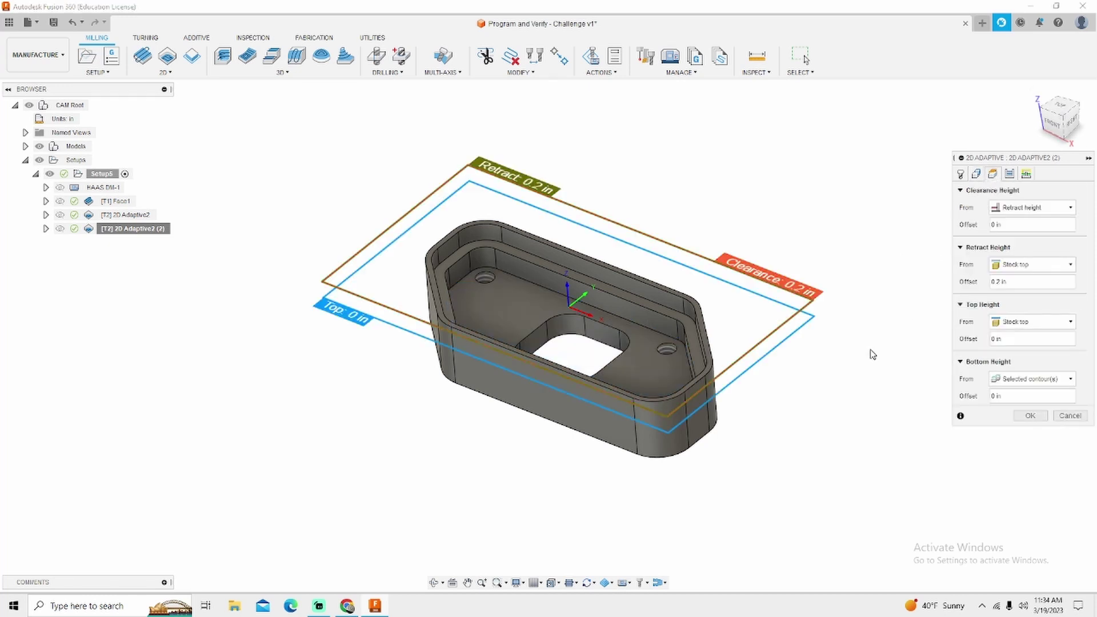
left_click(991, 339)
middle_click_drag(862, 342, 879, 304, "shift")
left_click(1056, 119)
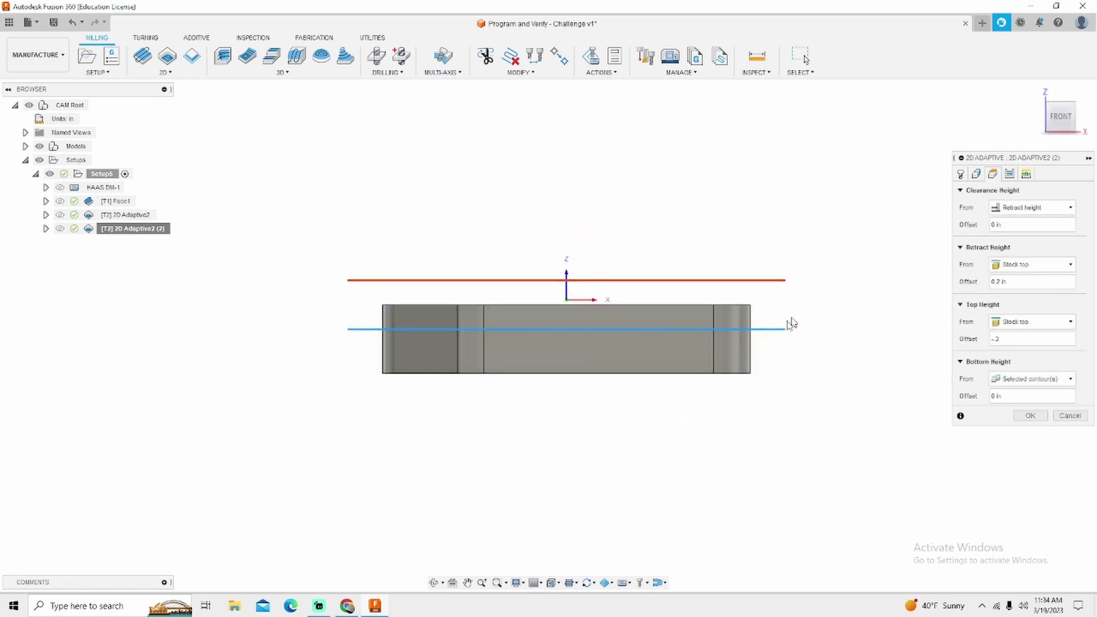
middle_click_drag(840, 389, 808, 424, "shift")
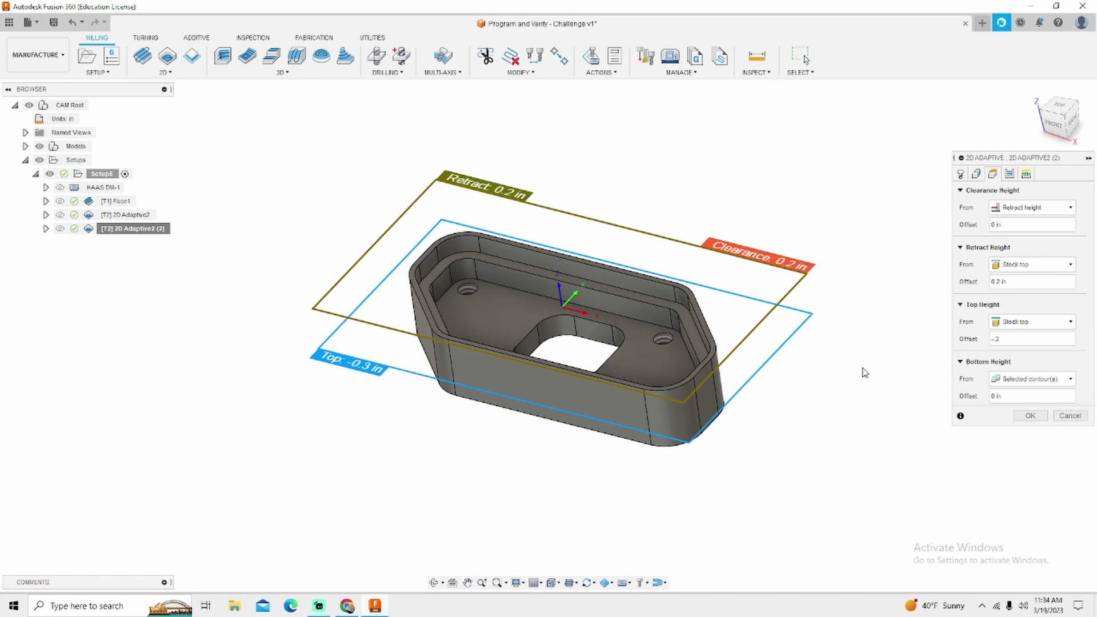
left_click(1027, 415)
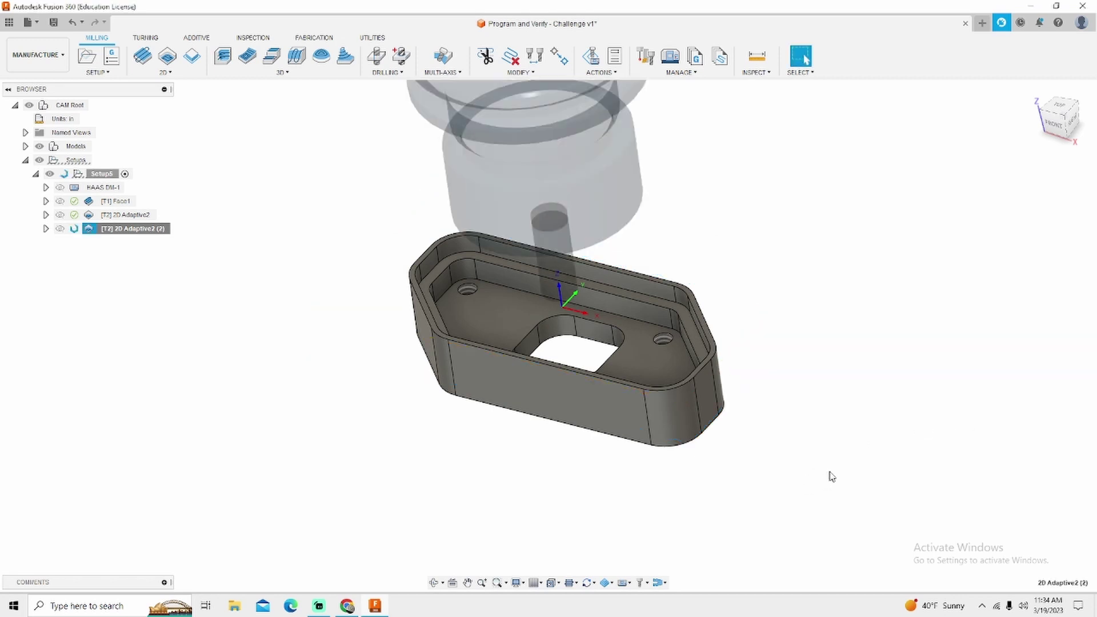
middle_click_drag(847, 475, 840, 451, "shift")
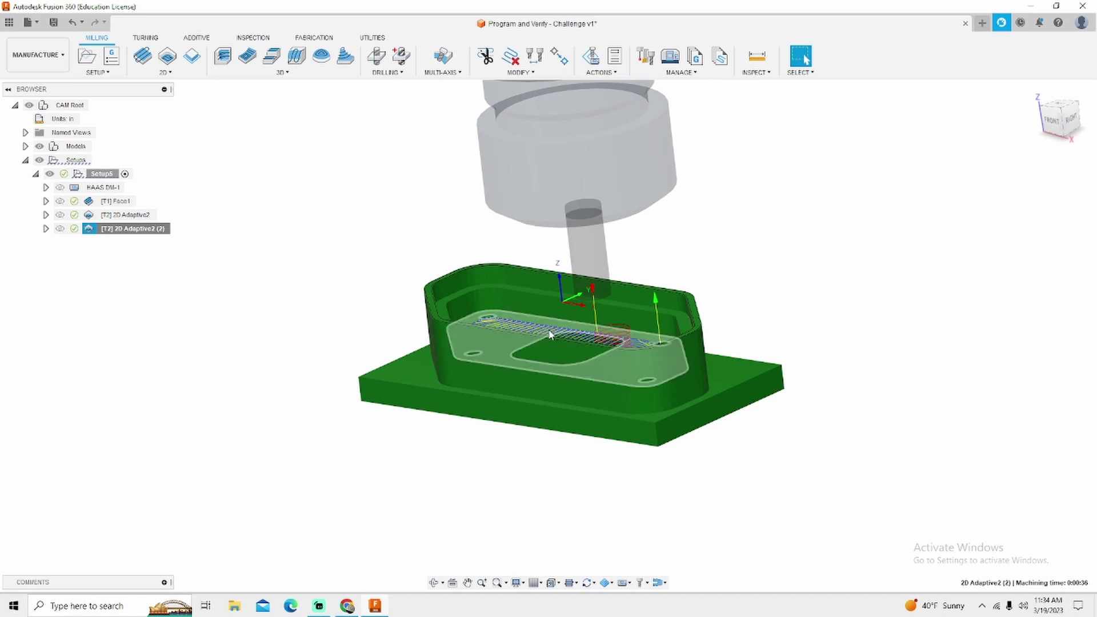
middle_click_drag(222, 264, 272, 289, "shift")
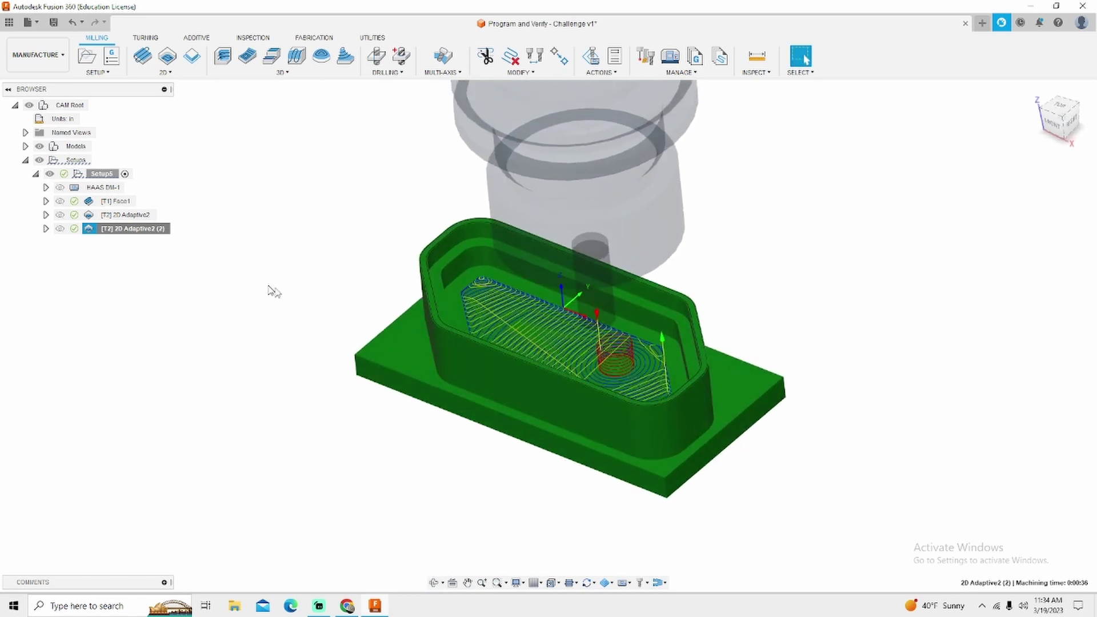
- Duplicate the 2D Adaptive2 (2) operation and open the new copy for editing
right_click(120, 232)
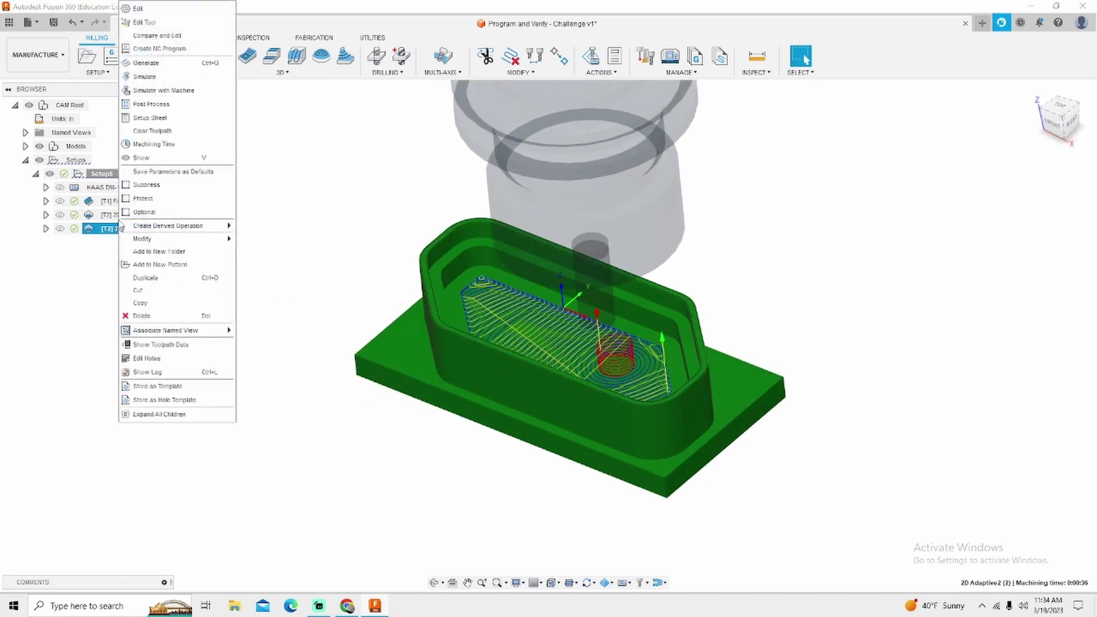
left_click(172, 278)
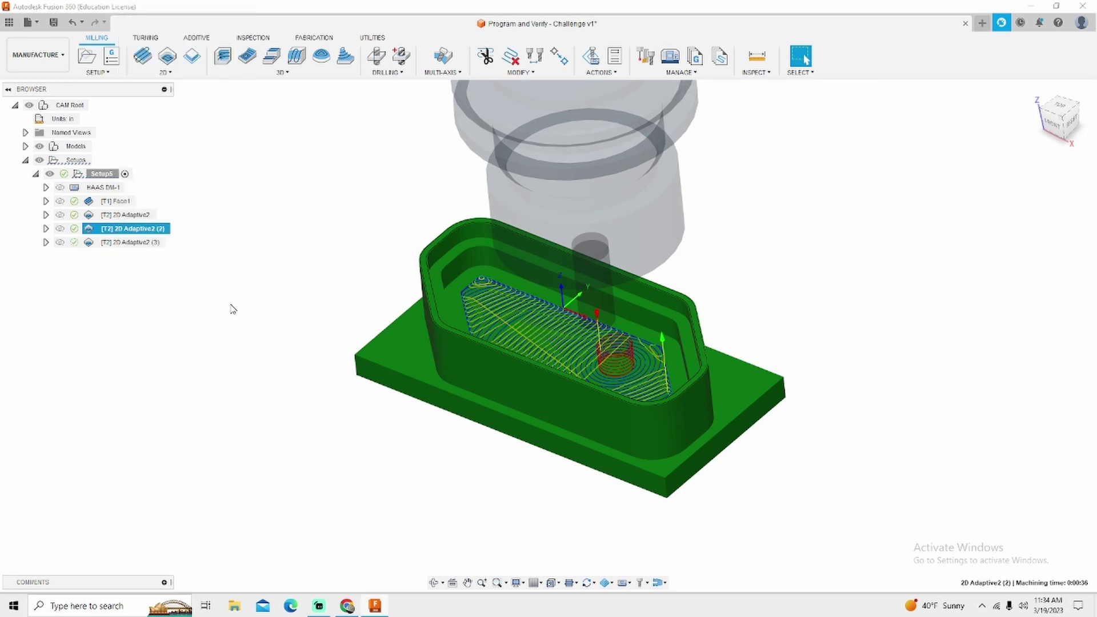
right_click(132, 244)
left_click(178, 10)
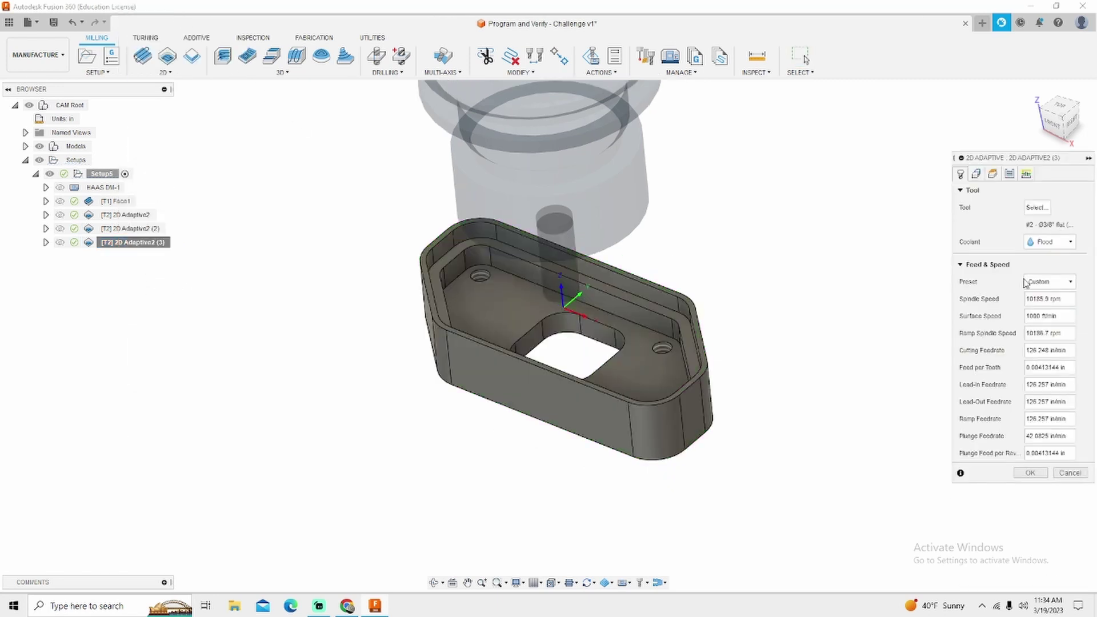
- Replace the pocket selection with the bottom edge contour of the central through opening
left_click(977, 174)
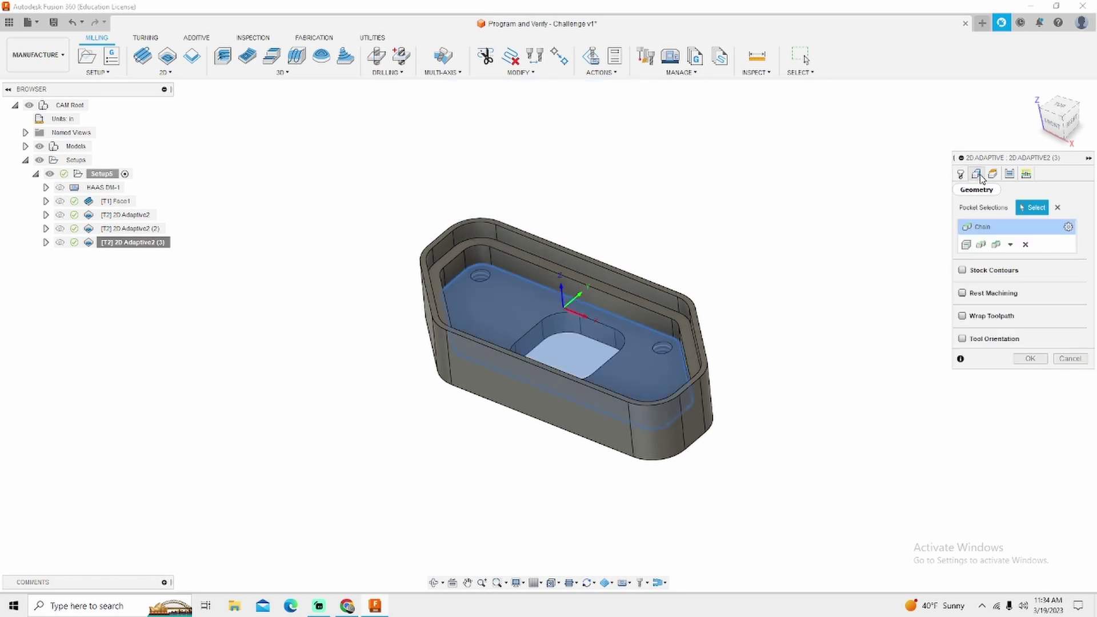
left_click(1025, 244)
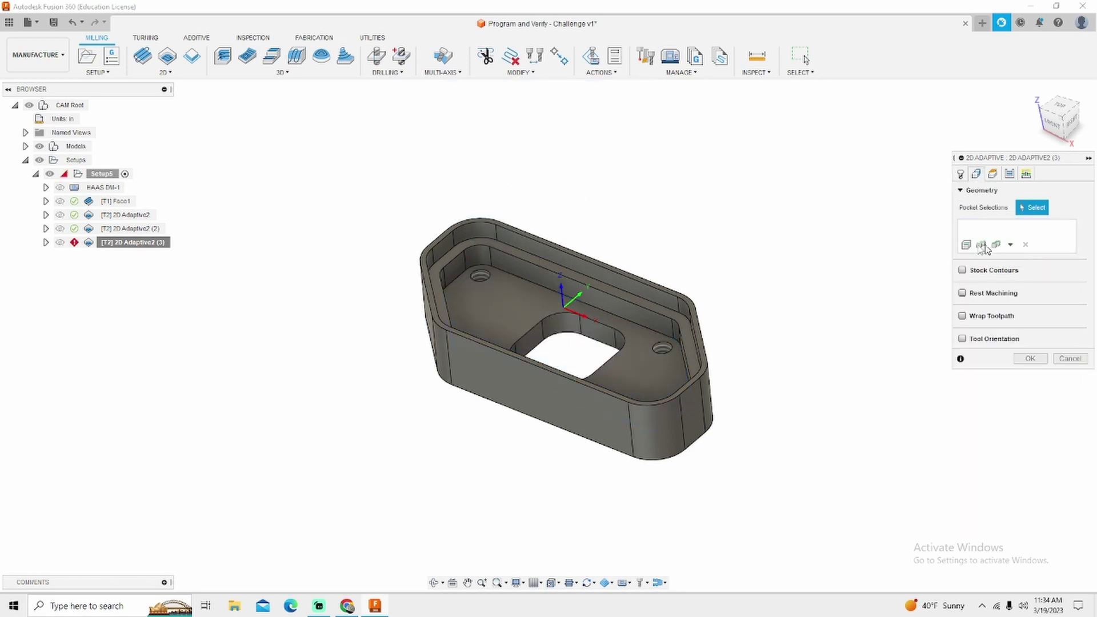
left_click(591, 347)
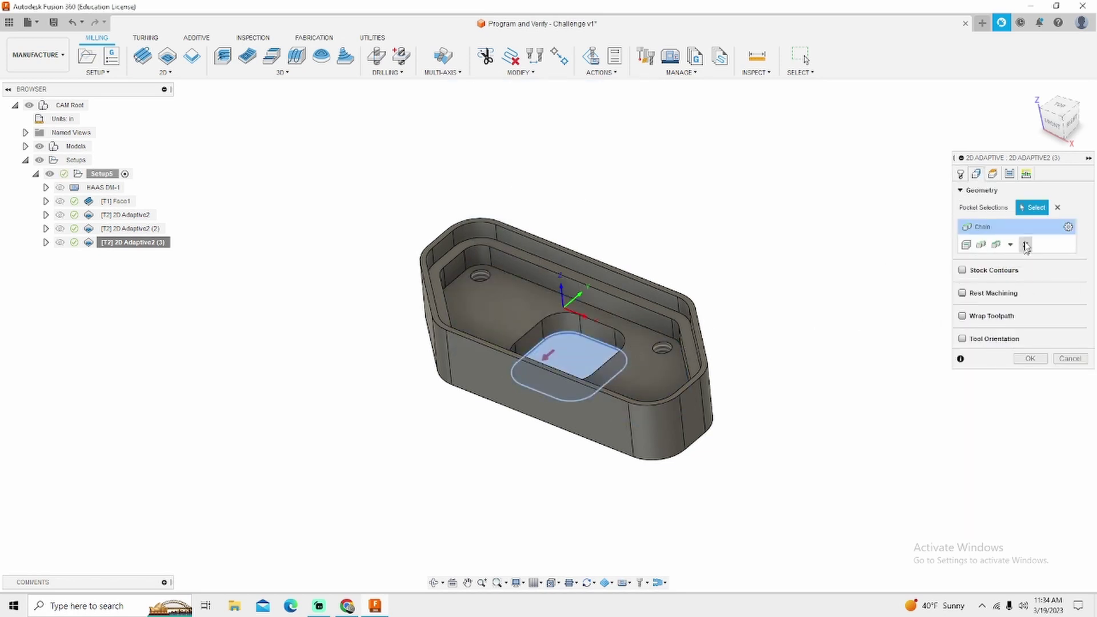
- Set the top height offset to -0.5 in from the stock top, then accept the operation to generate the central opening toolpath
left_click(992, 174)
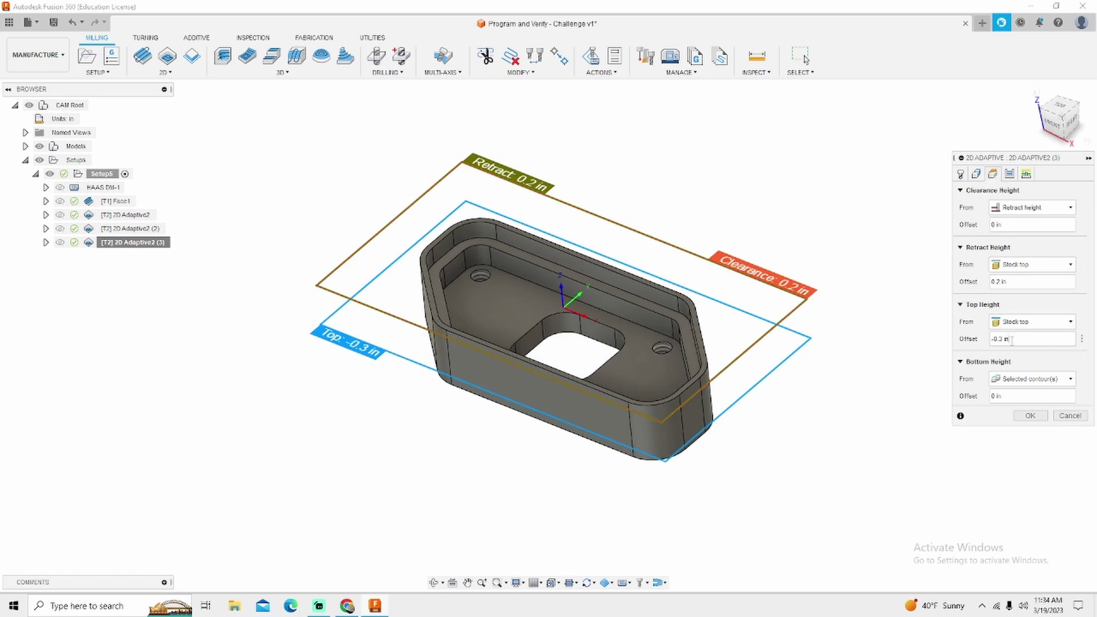
left_click_drag(1012, 341, 978, 342)
type("-.5")
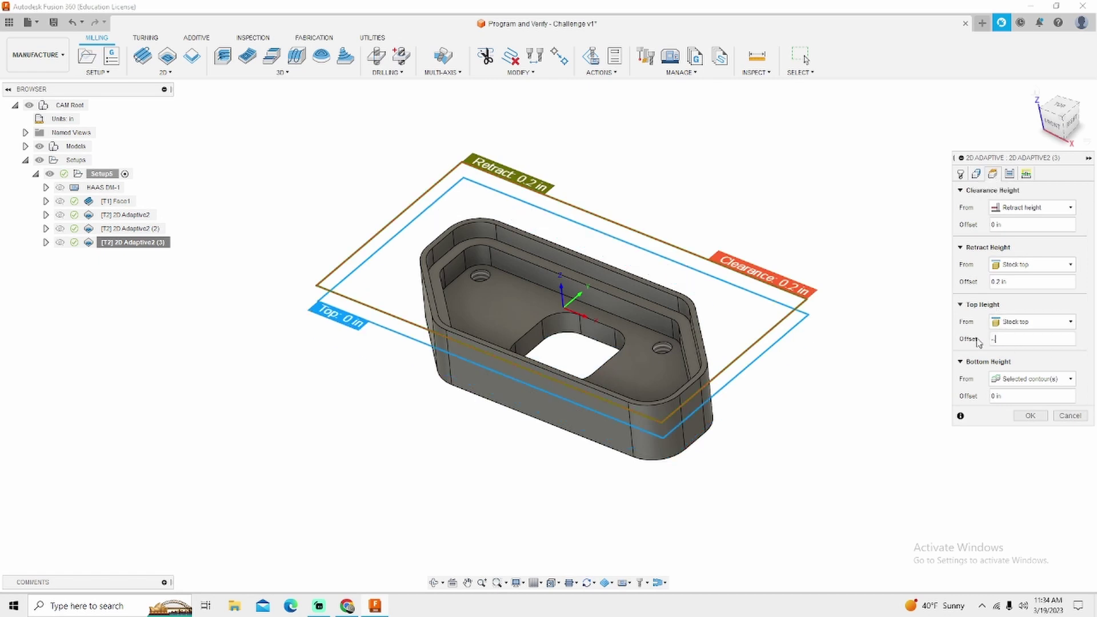
left_click(1030, 416)
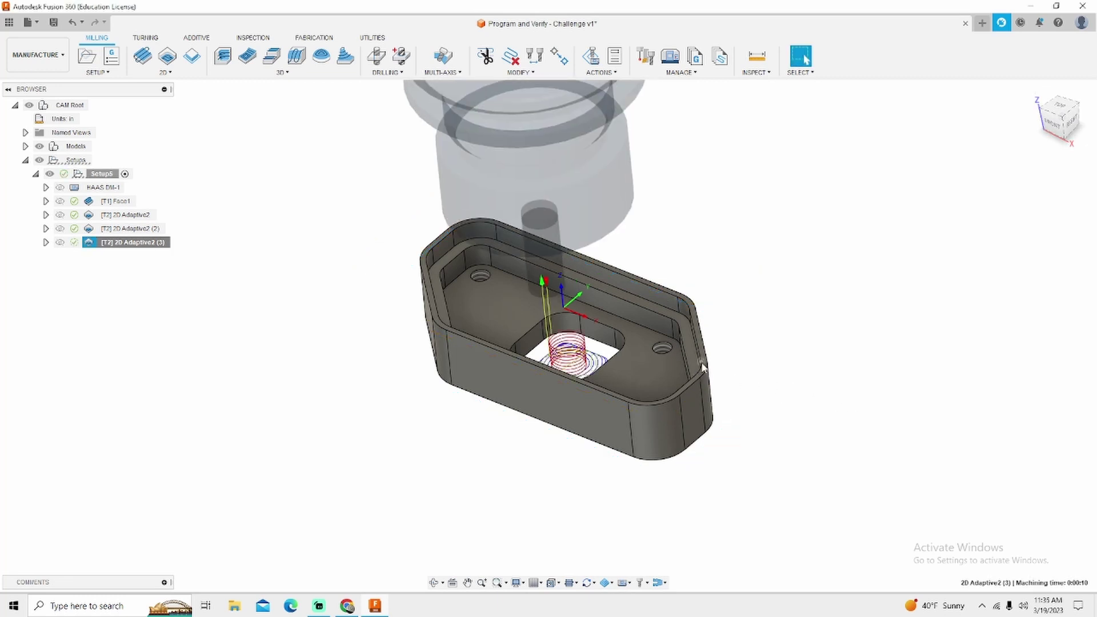
mouse_move(719, 381)
middle_mouse_down("shift")
mouse_move(721, 370)
mouse_move(670, 368)
mouse_move(713, 383)
middle_mouse_up("shift")
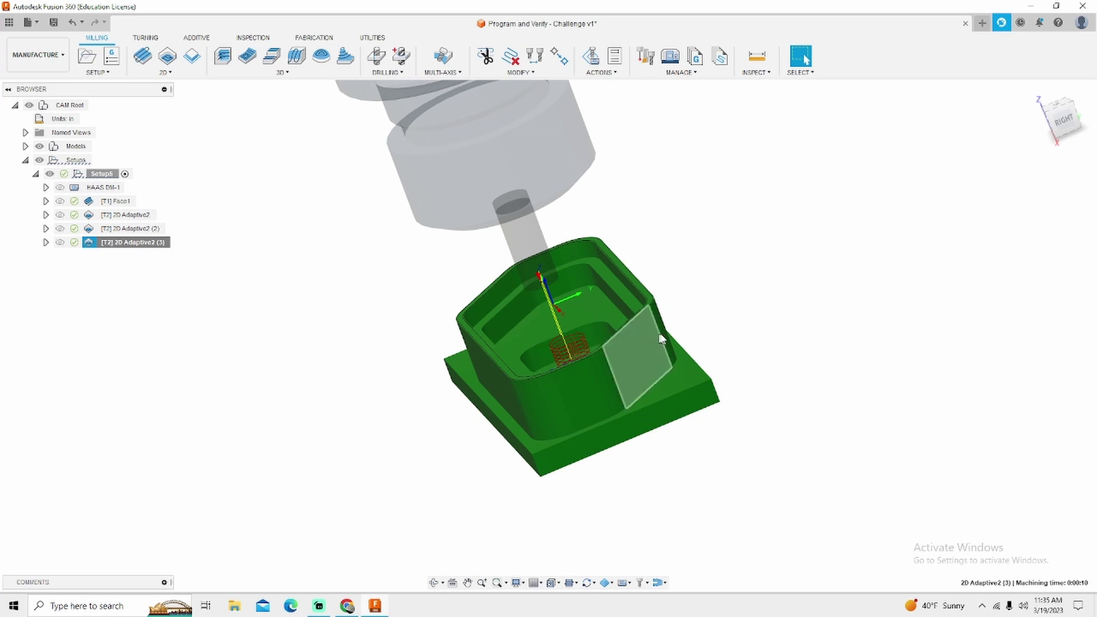
middle_click_drag(659, 339, 748, 333, "shift")
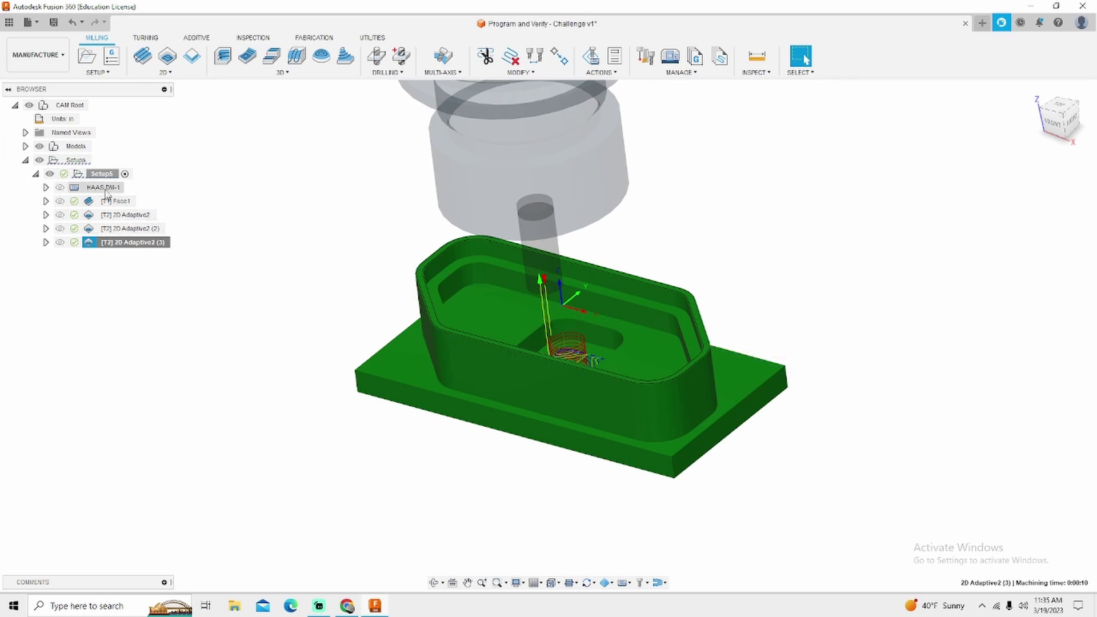
- Simulate the whole setup and play back its facing and adaptive toolpaths
left_click(254, 195)
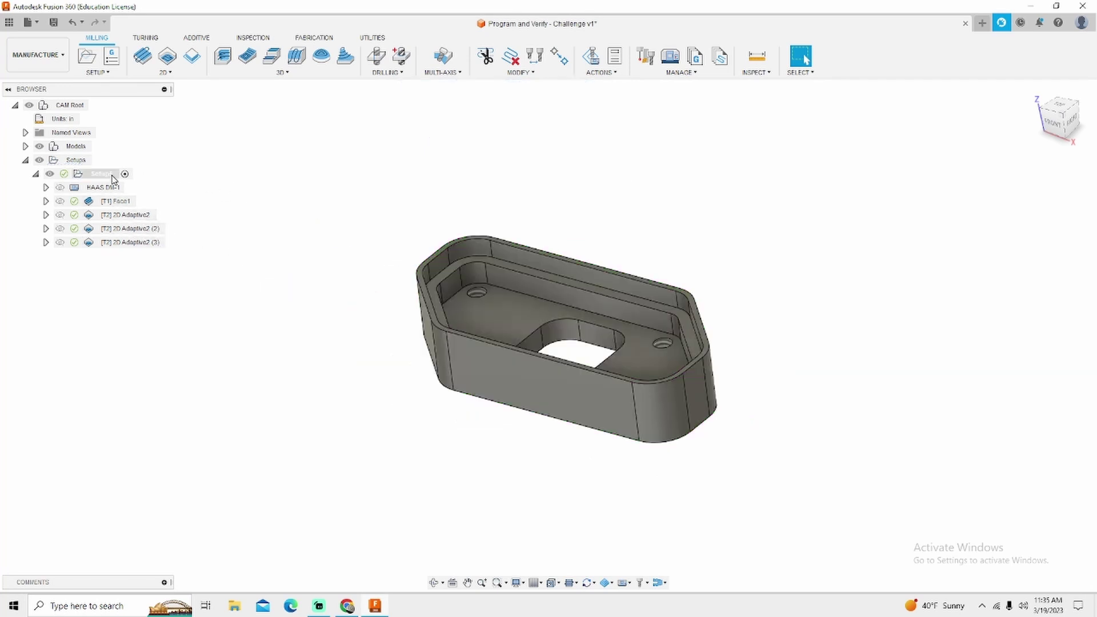
right_click(114, 174)
left_click(141, 293)
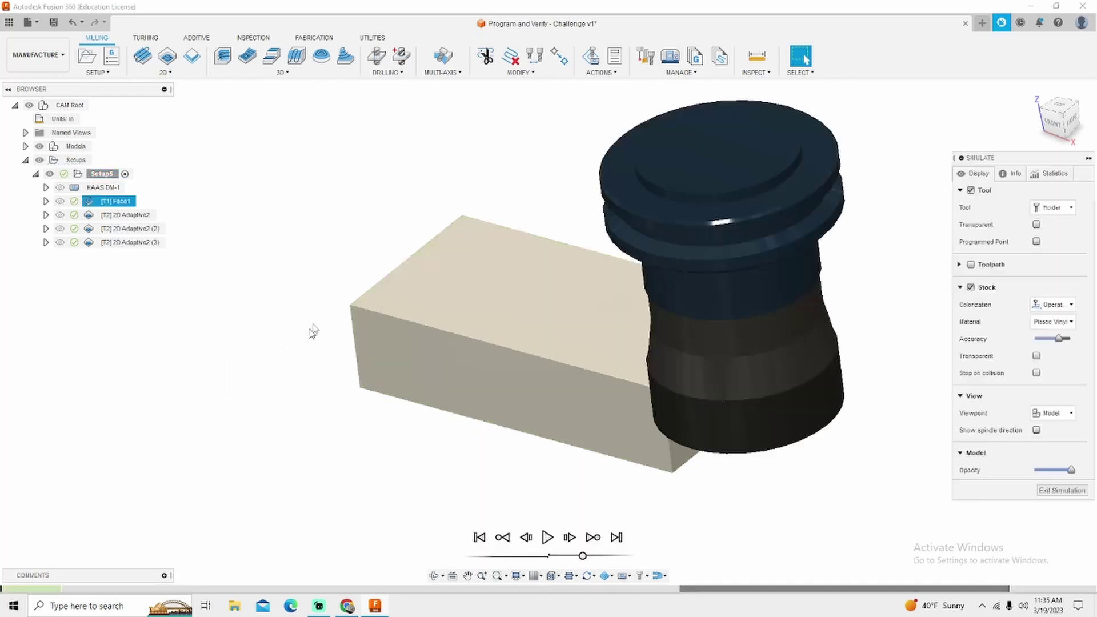
left_click(547, 537)
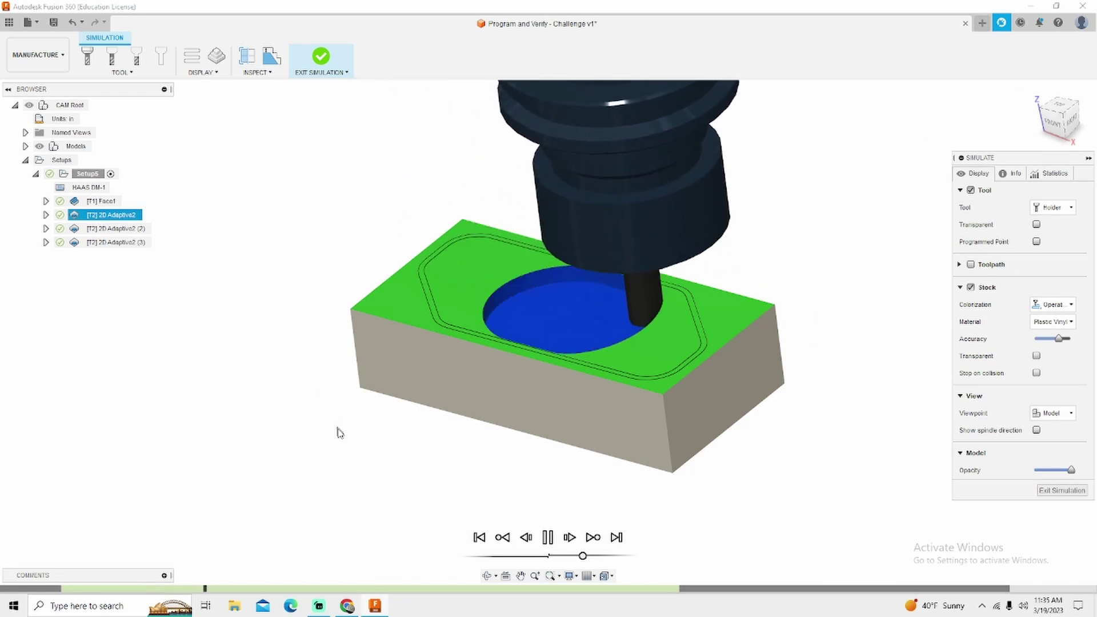
- Move the simulation to the start of the 2D Adaptive2 (2) operation and pause playback there
left_click(641, 589)
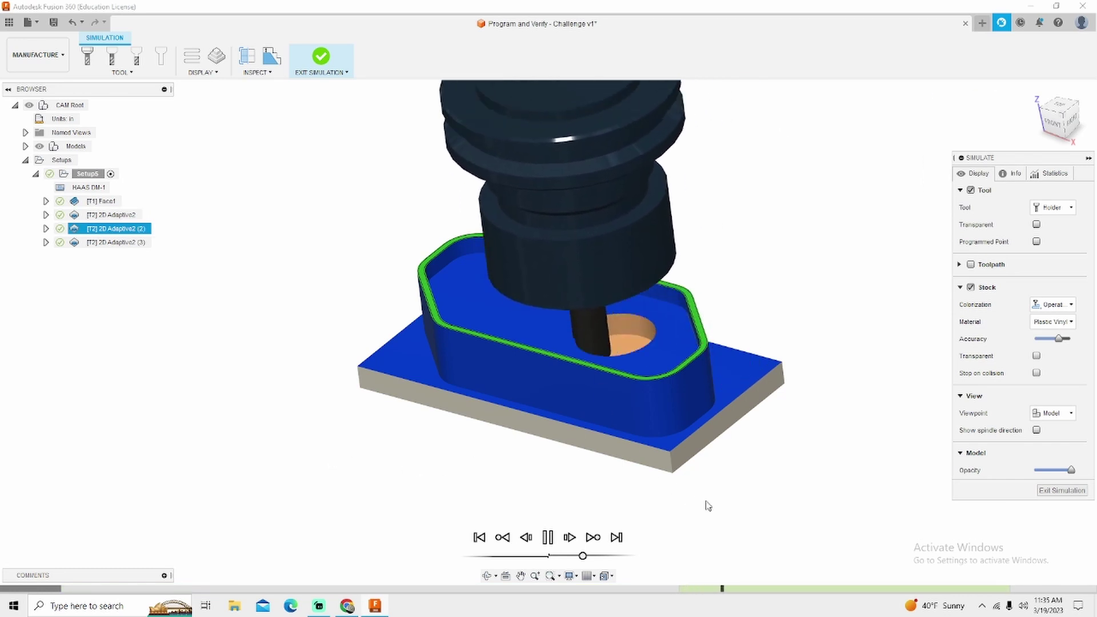
left_click_drag(730, 589, 690, 589)
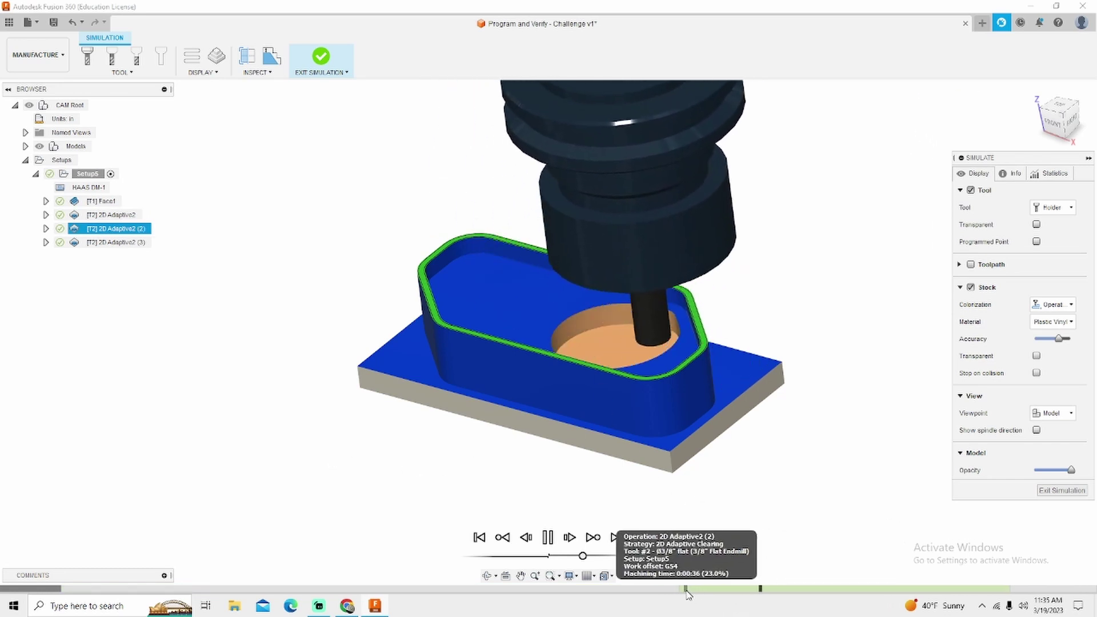
left_click(548, 537)
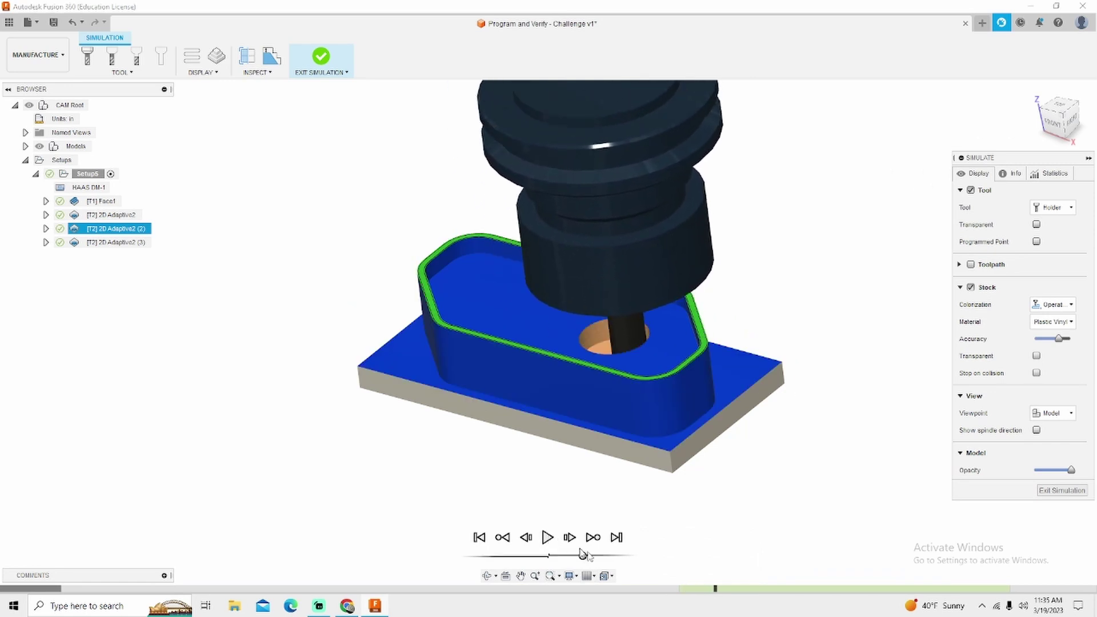
left_click(682, 589)
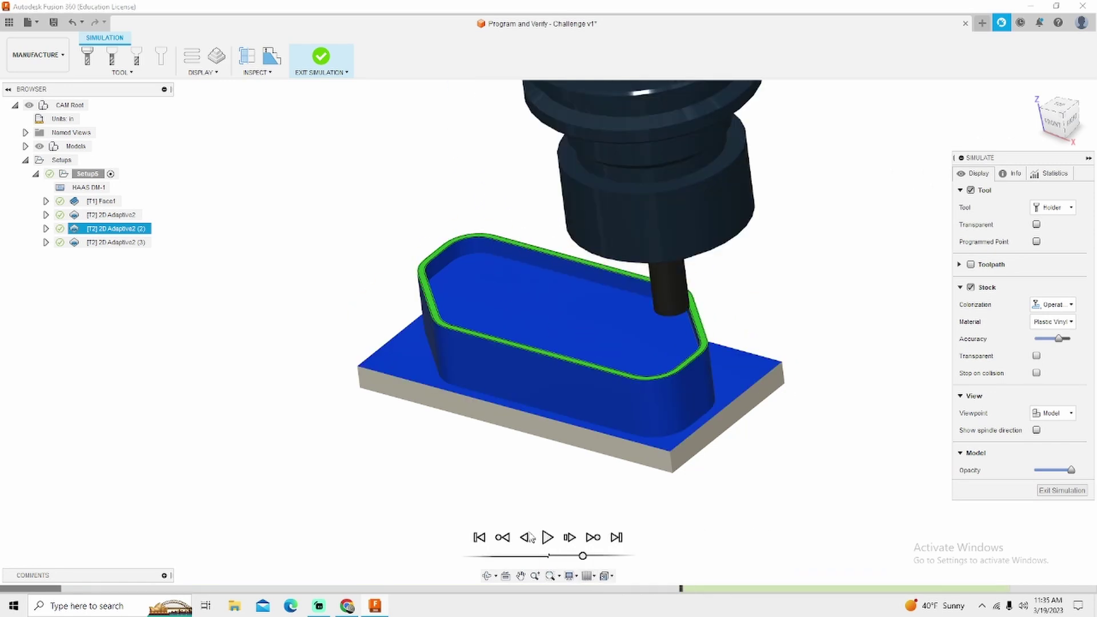
- Play the 2D Adaptive2 (2) simulation at an adjusted speed to examine the tool's entry into the inner pocket
middle_click_drag(527, 514, 541, 507, "shift")
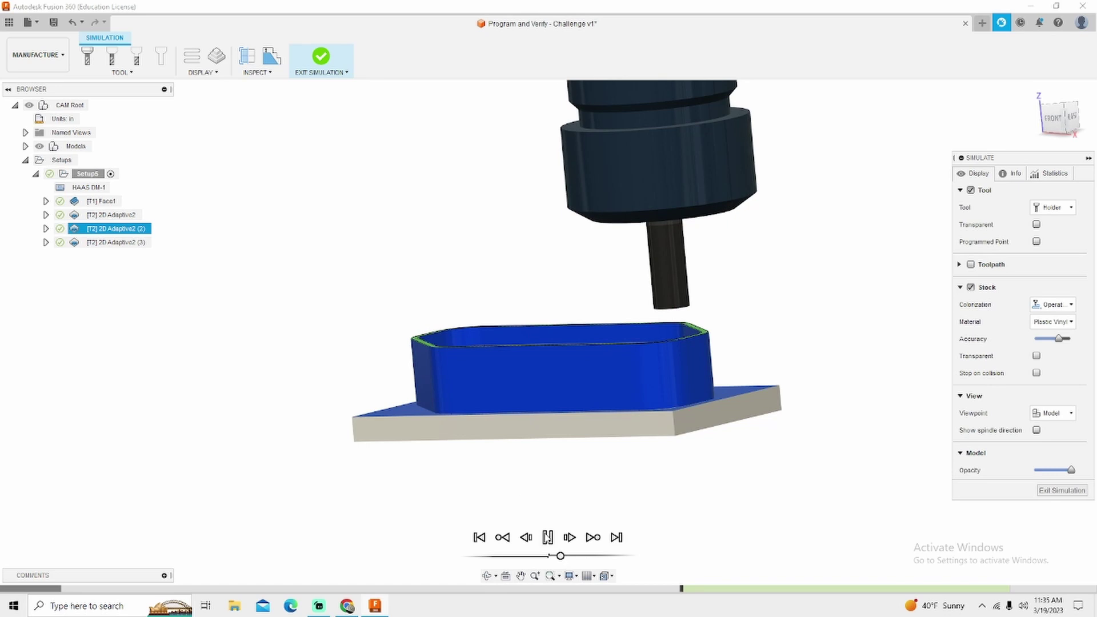
left_click(547, 537)
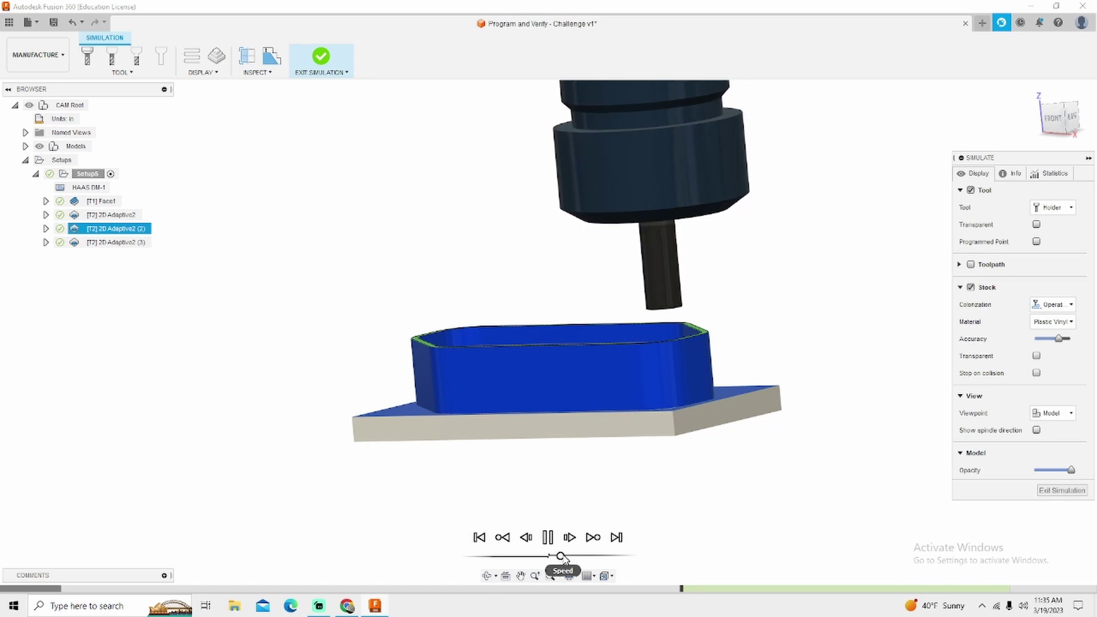
left_click_drag(563, 558, 570, 560)
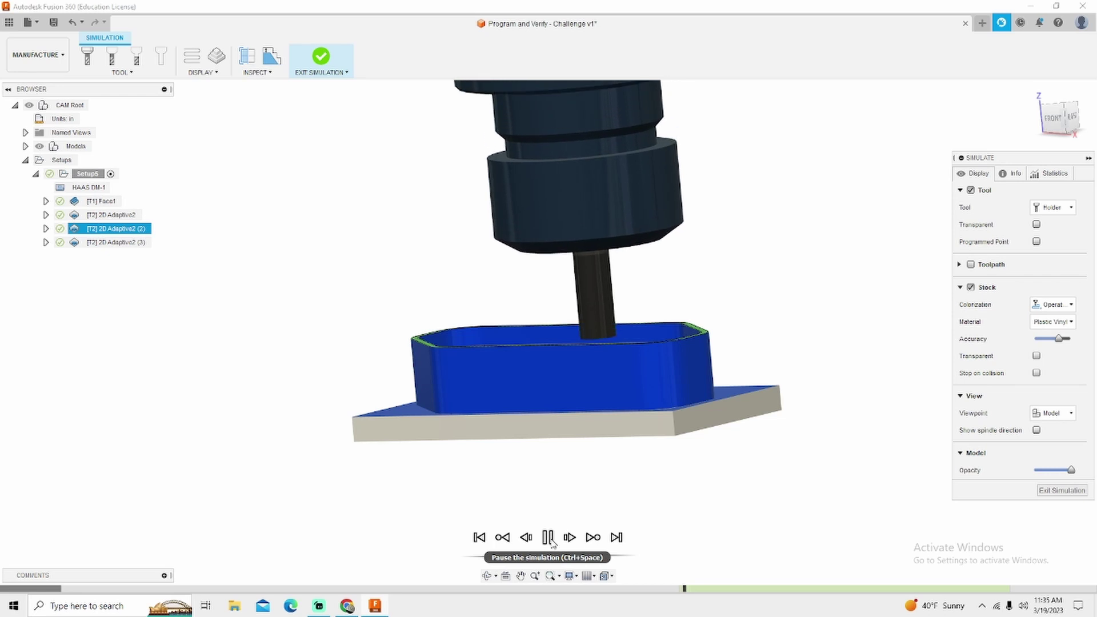
middle_click_drag(580, 496, 575, 511, "shift")
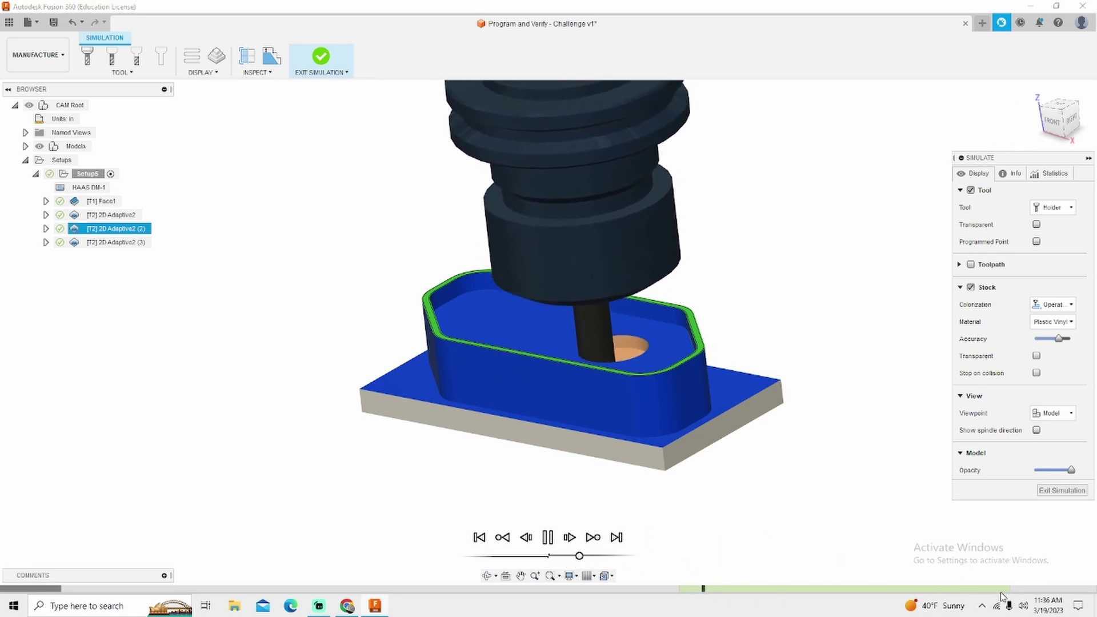
- Play the 2D Adaptive2 (3) simulation at adjusted speeds to examine how the tool enters and clears the central opening
left_click(563, 556)
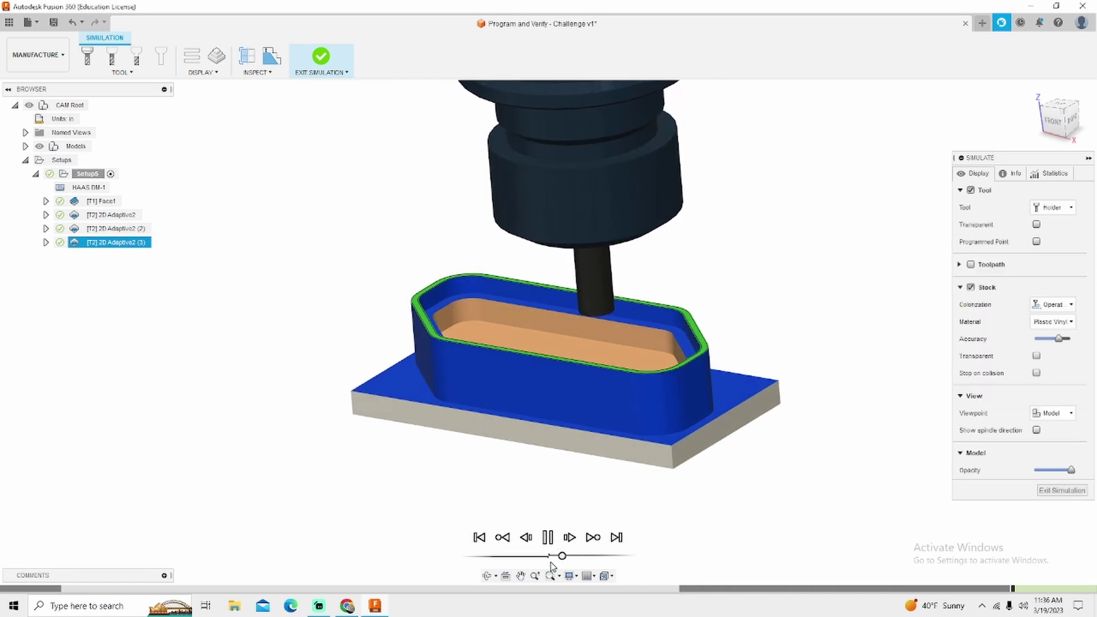
left_click(573, 556)
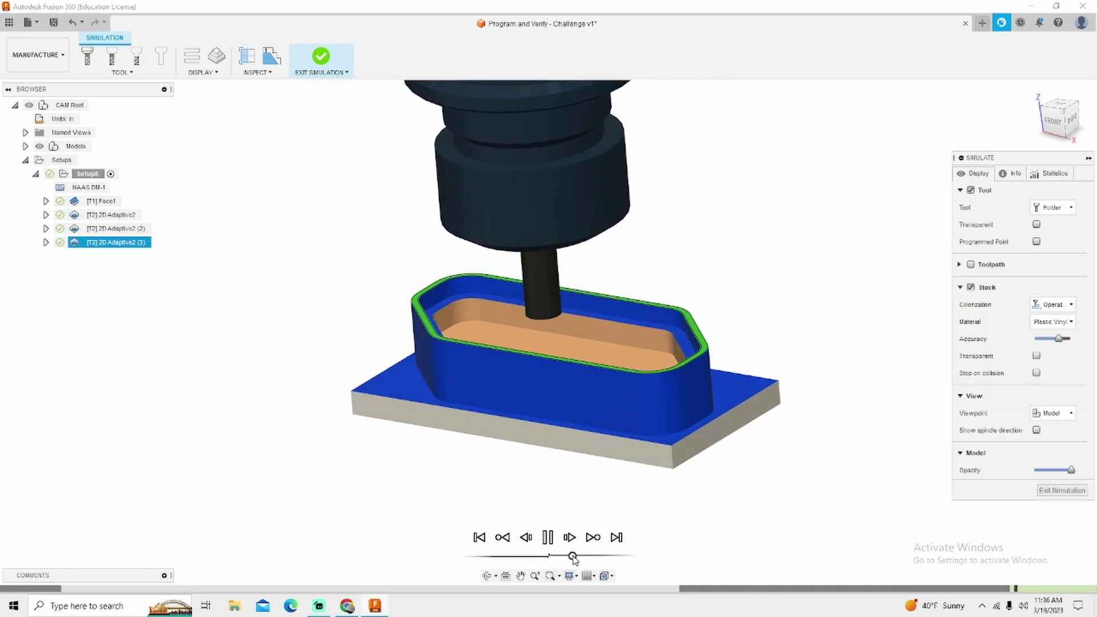
left_click(568, 556)
left_click(572, 556)
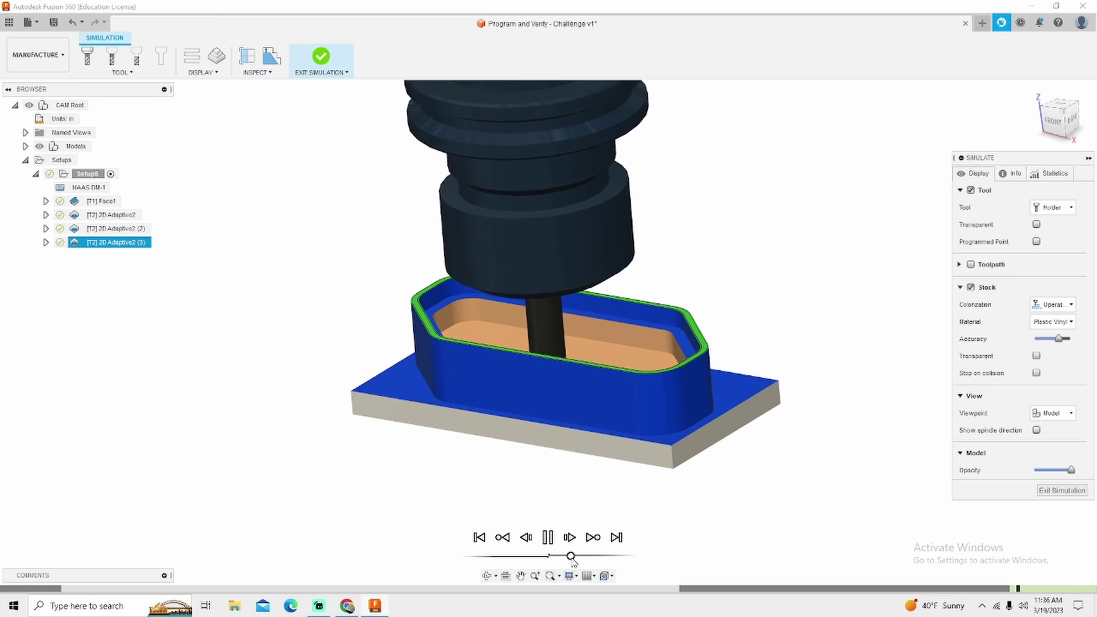
- Examine the simulated stock's inner pocket and central opening from several angles, and exit the simulation
middle_click_drag(600, 518, 589, 525, "shift")
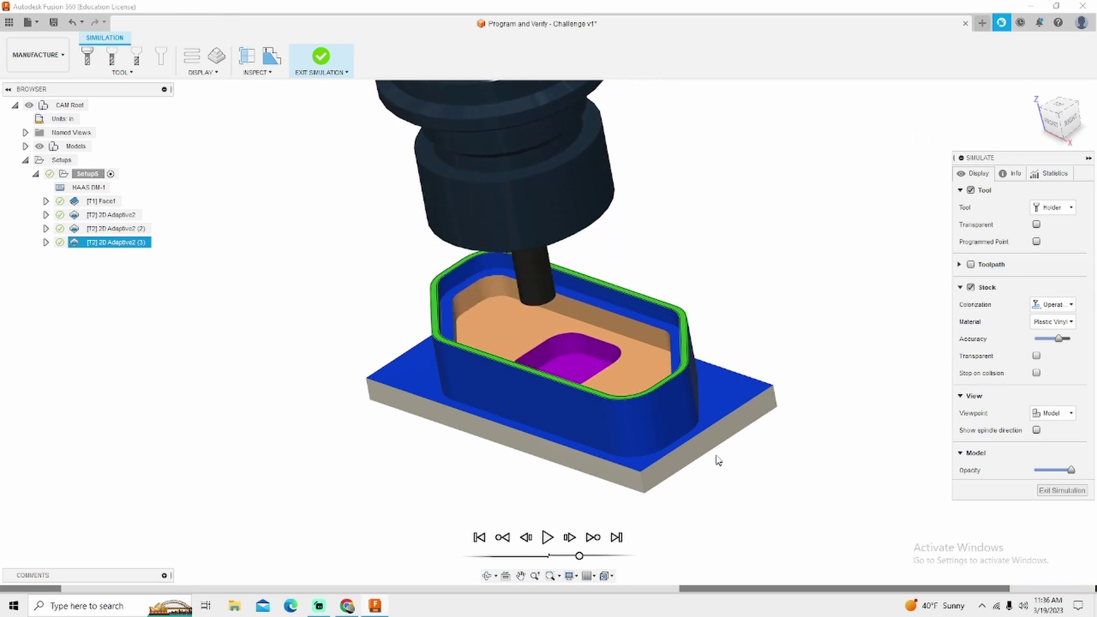
mouse_move(596, 438)
middle_mouse_down("shift")
mouse_move(607, 431)
mouse_move(601, 445)
middle_mouse_up("shift")
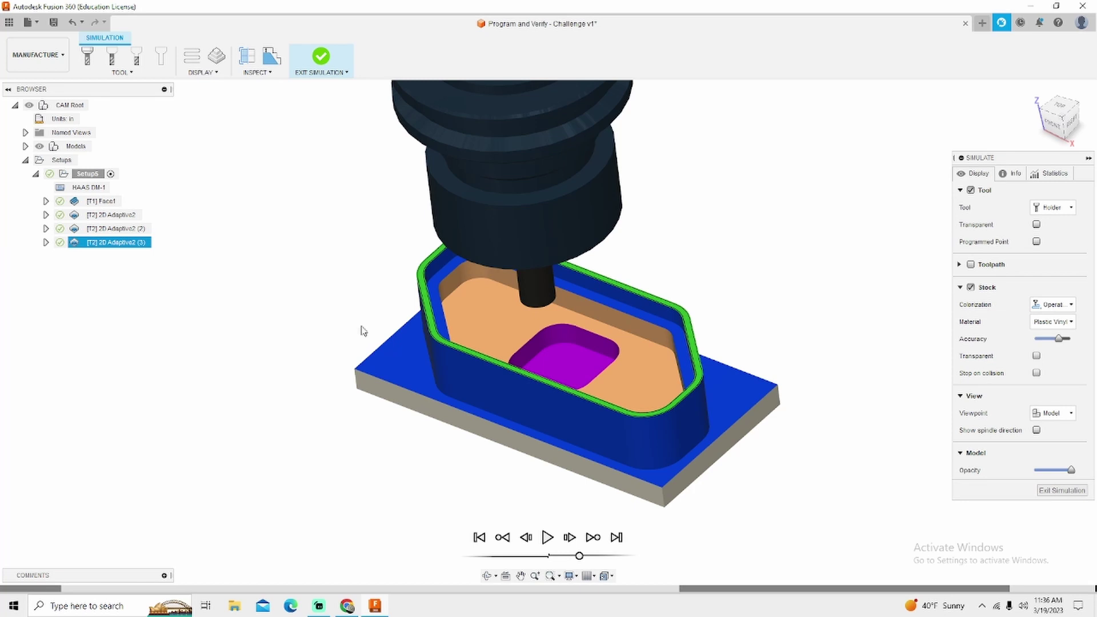
mouse_move(361, 330)
middle_mouse_down("shift")
mouse_move(367, 306)
mouse_move(360, 322)
middle_mouse_up("shift")
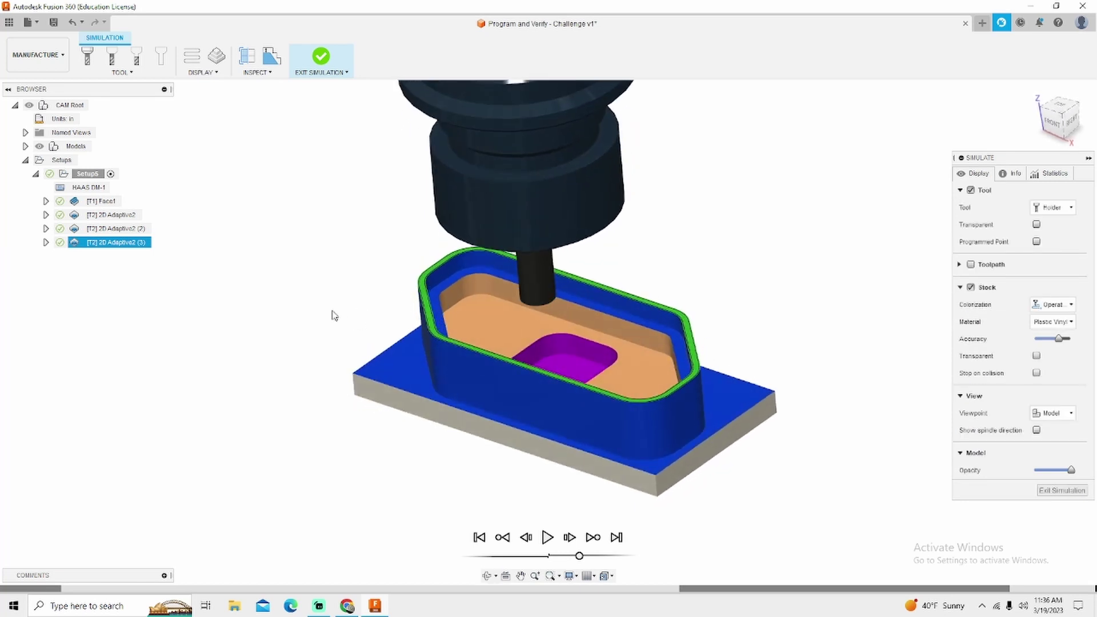
left_click(1061, 490)
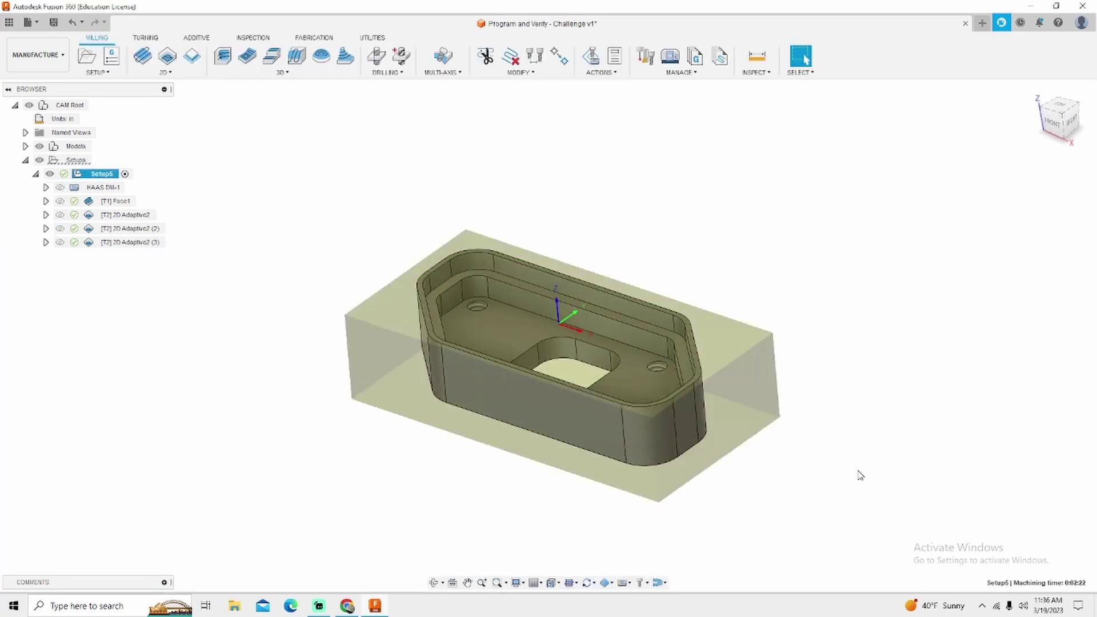